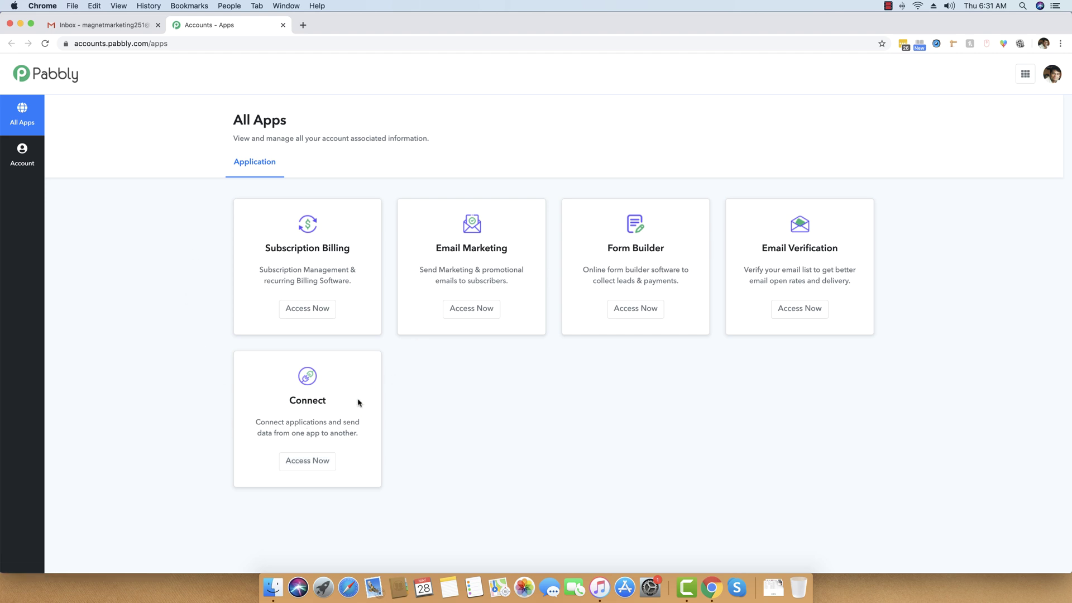
Step: Launch Pabbly Connect from the Connect card on the All Apps page
left_click(323, 463)
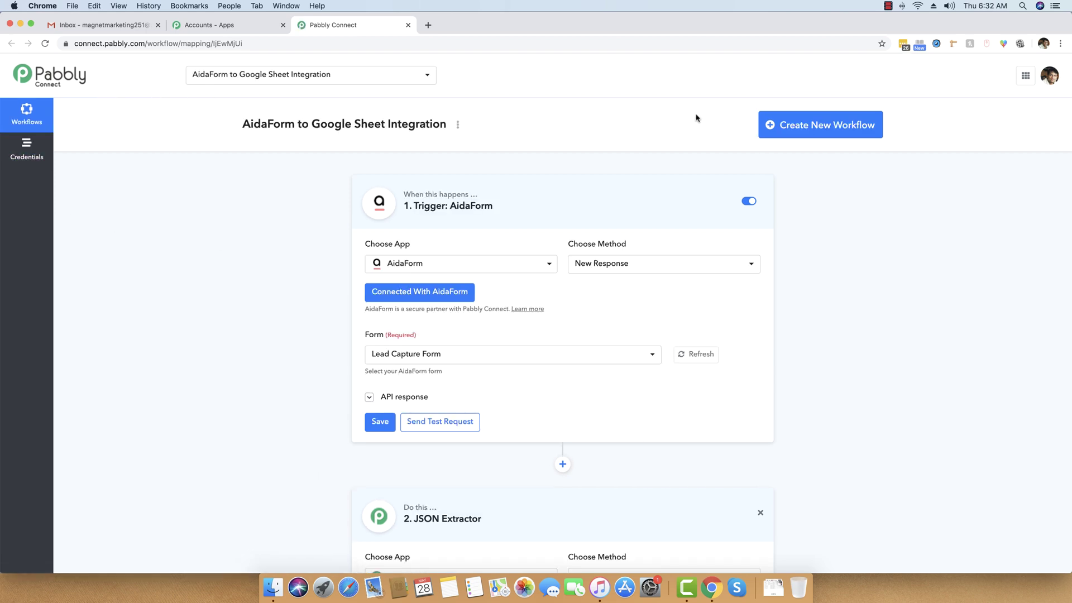
Step: Create and save a new workflow named 'FB Lead Ads to Gmail'
left_click(823, 131)
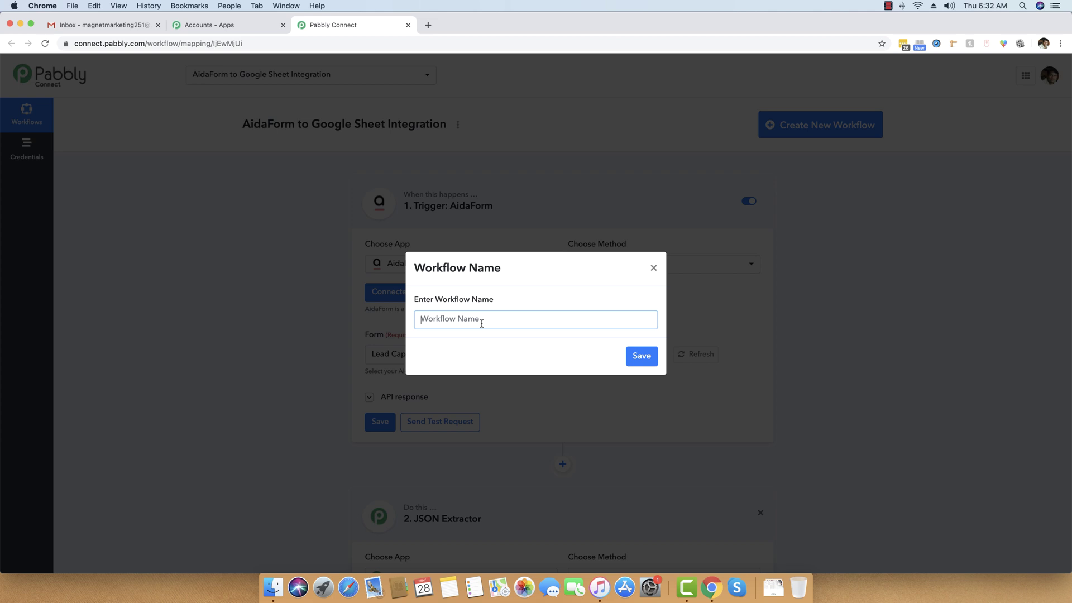
type("FB Lead Ads to Gmail")
left_click(645, 355)
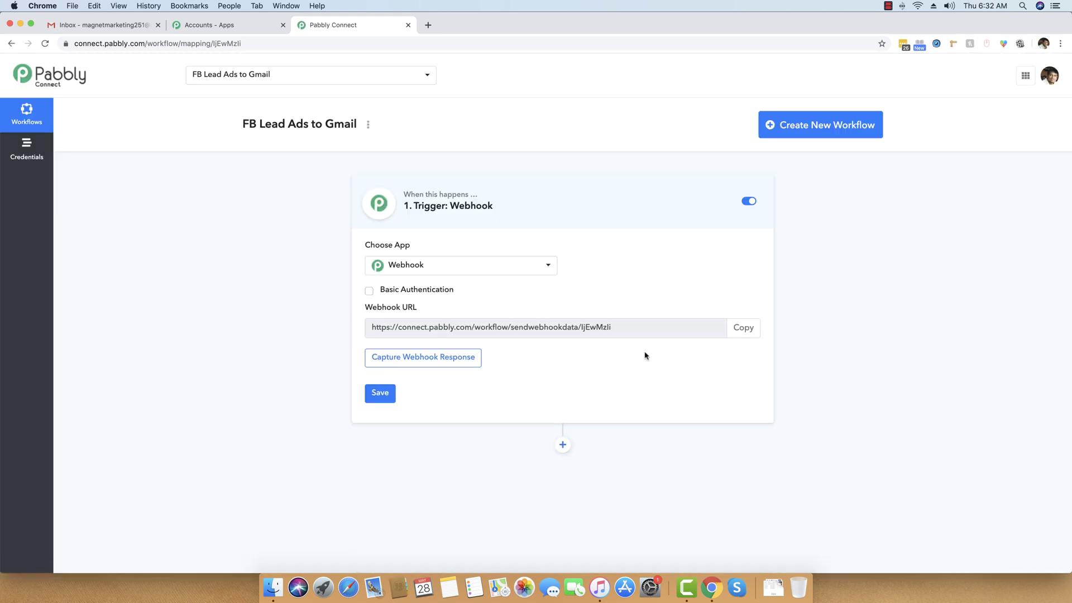
Step: Set Facebook Lead Ads as the trigger app and authorize the Facebook account connection
left_click(490, 266)
type("face")
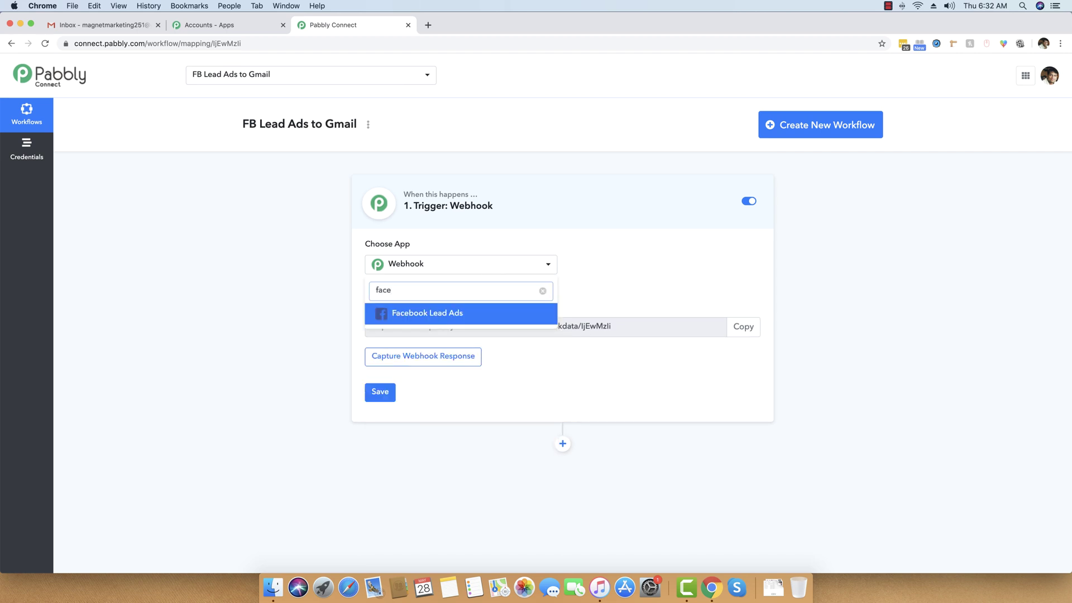
scroll(452, 313, "down", 1)
left_click(453, 313)
left_click(450, 257)
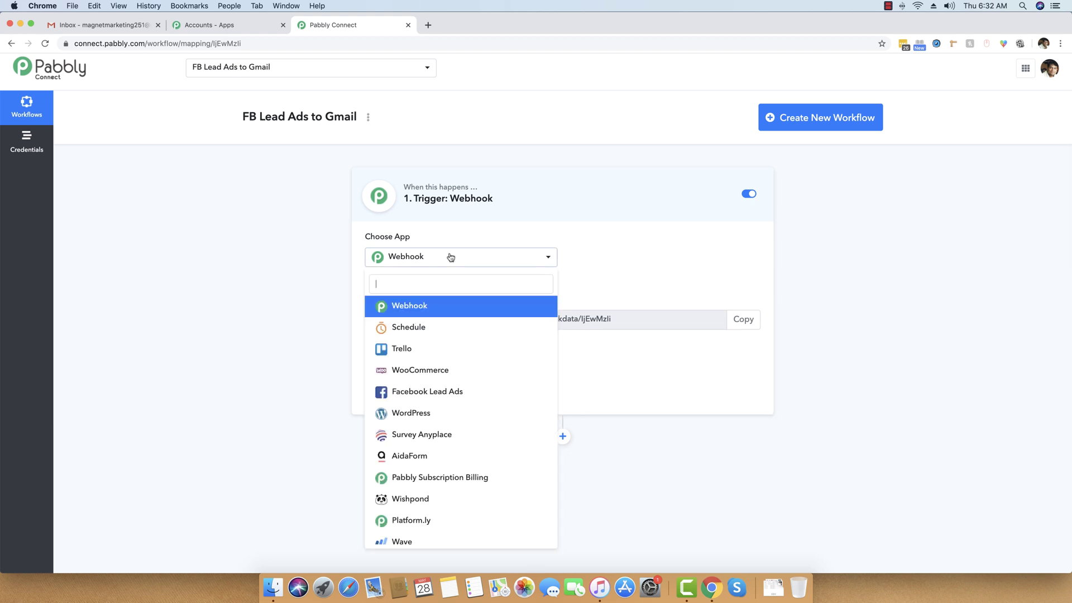
type("face")
left_click(462, 306)
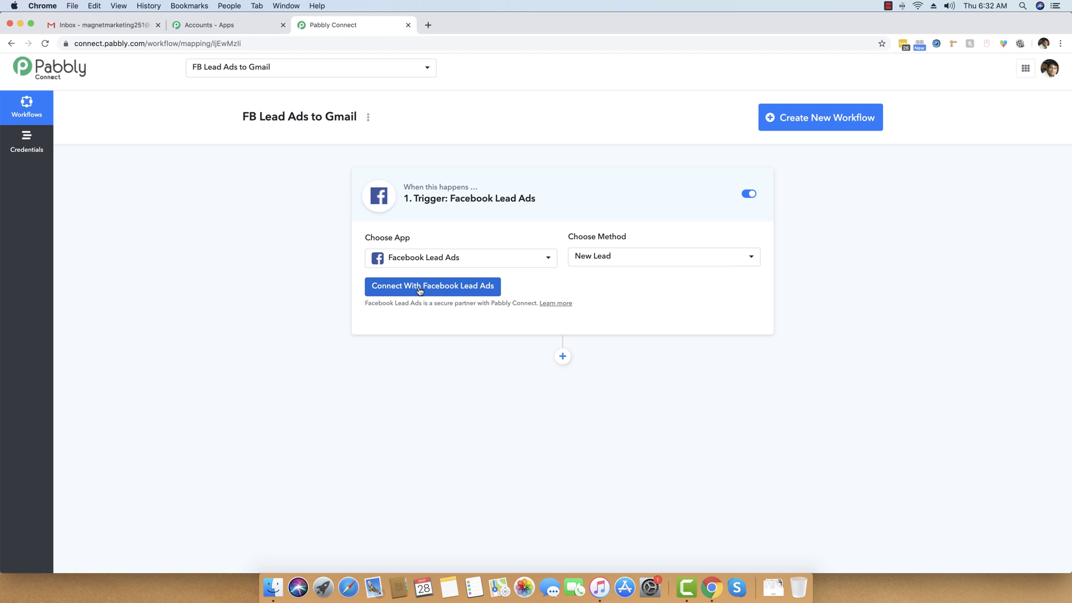
left_click(419, 291)
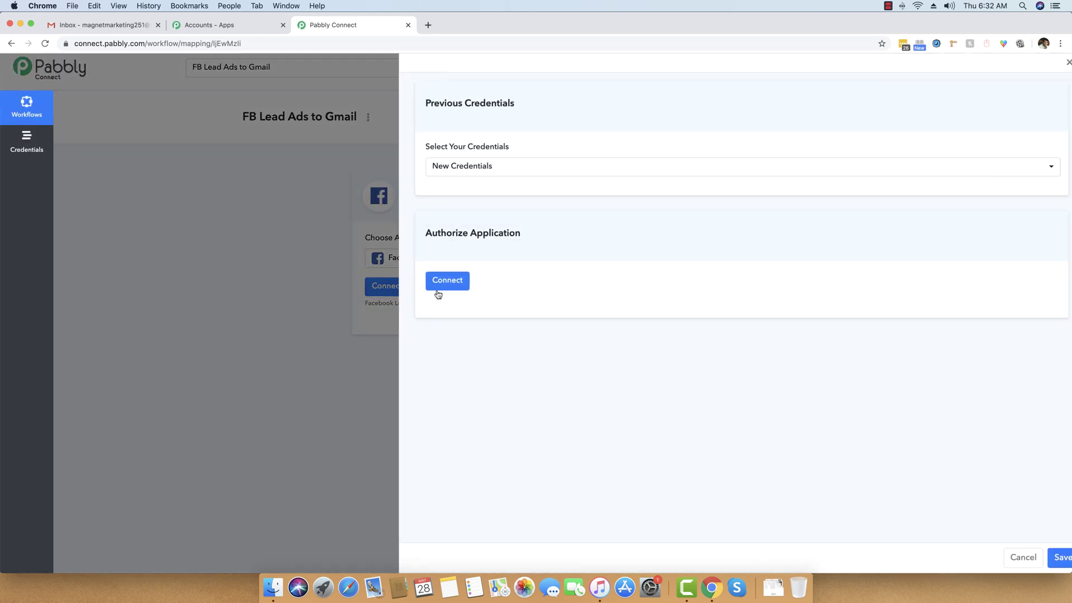
left_click(446, 285)
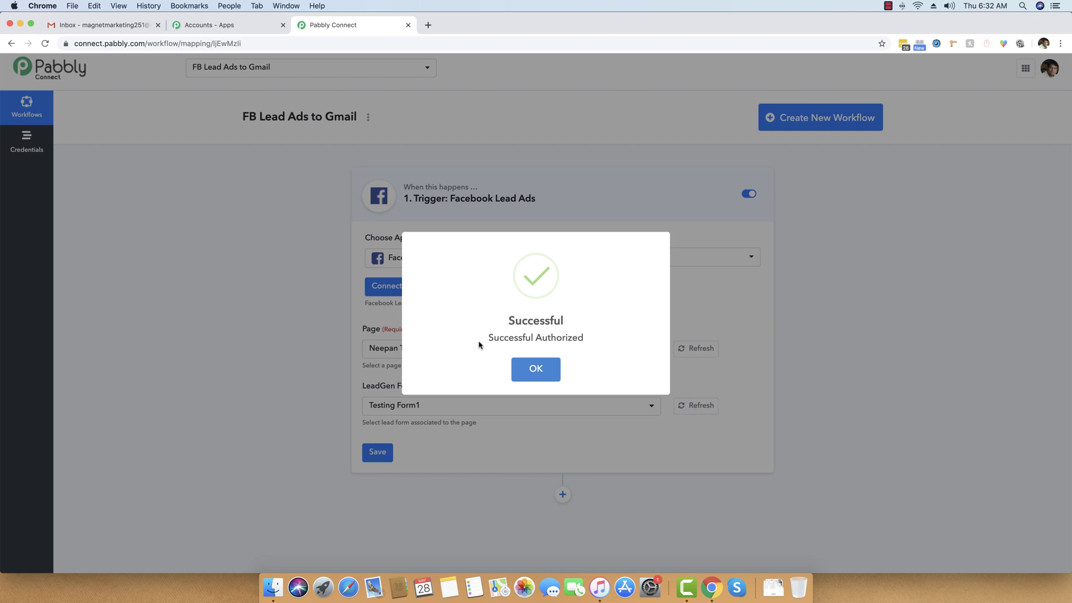
Step: Choose page Neepan Tech and lead form Testing Form1, then save the trigger
left_click(542, 369)
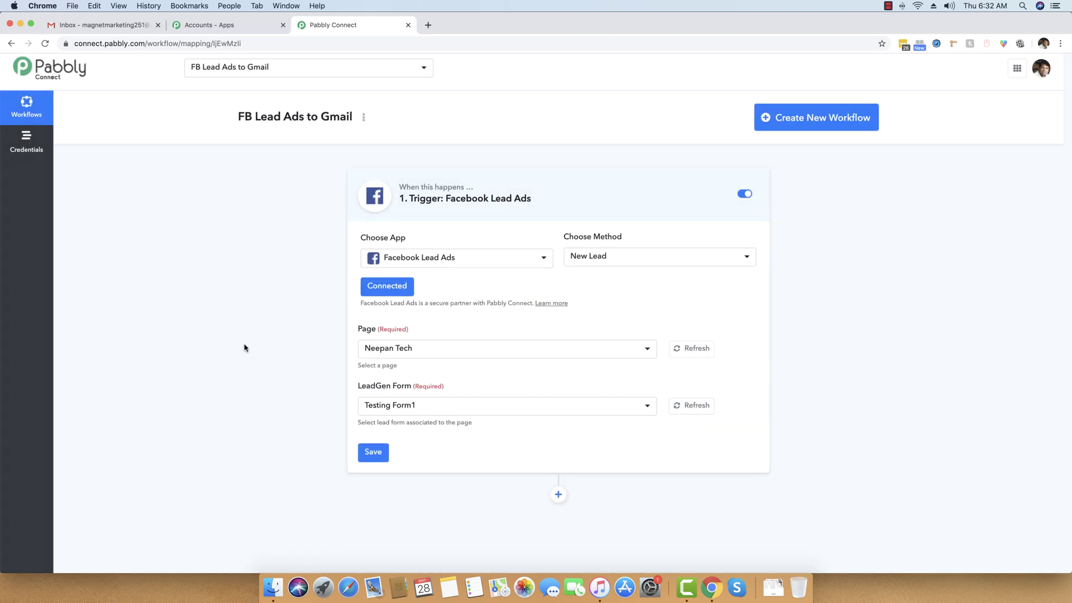
scroll(246, 347, "down", 3)
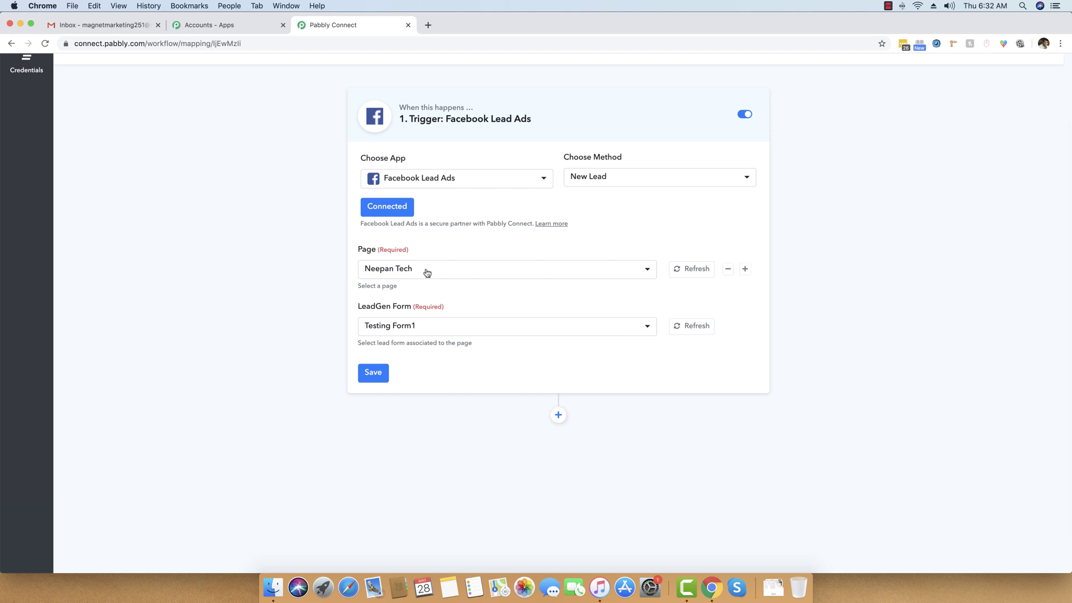
left_click(426, 270)
scroll(421, 335, "down", 5)
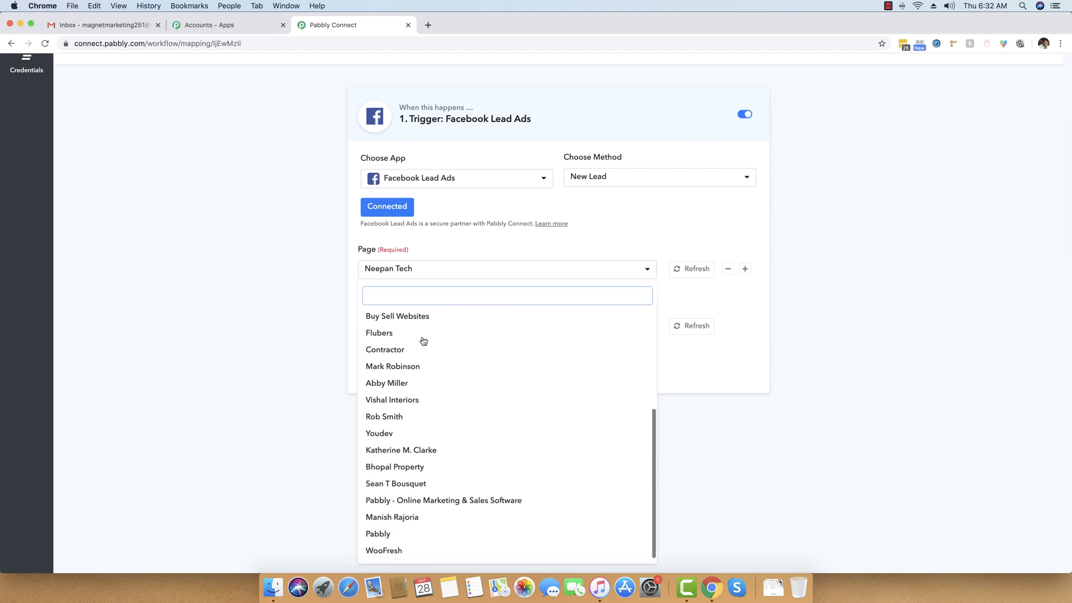
scroll(421, 338, "up", 5)
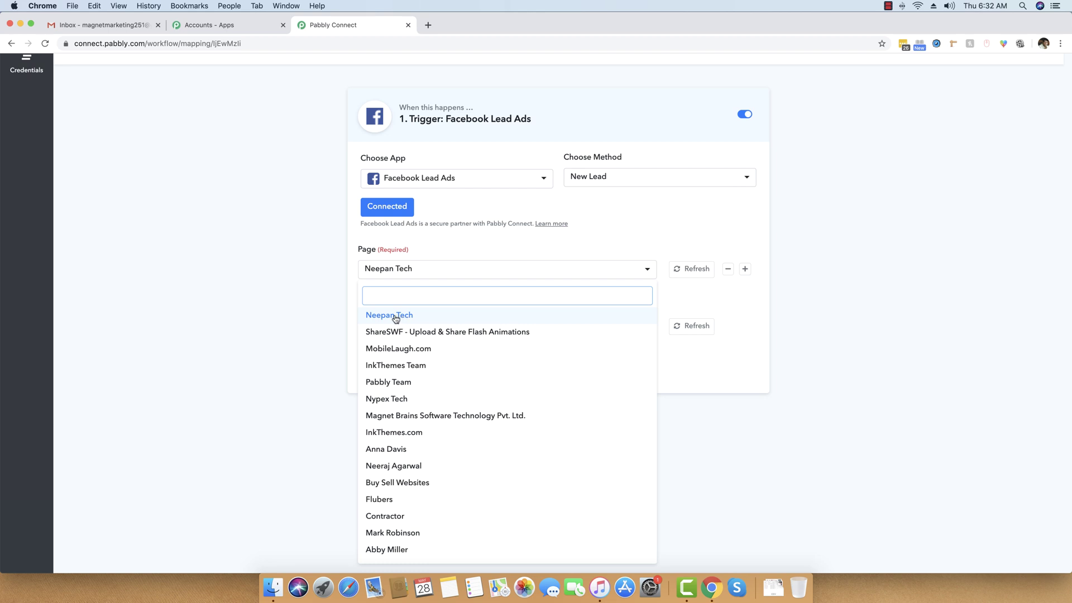
left_click(396, 317)
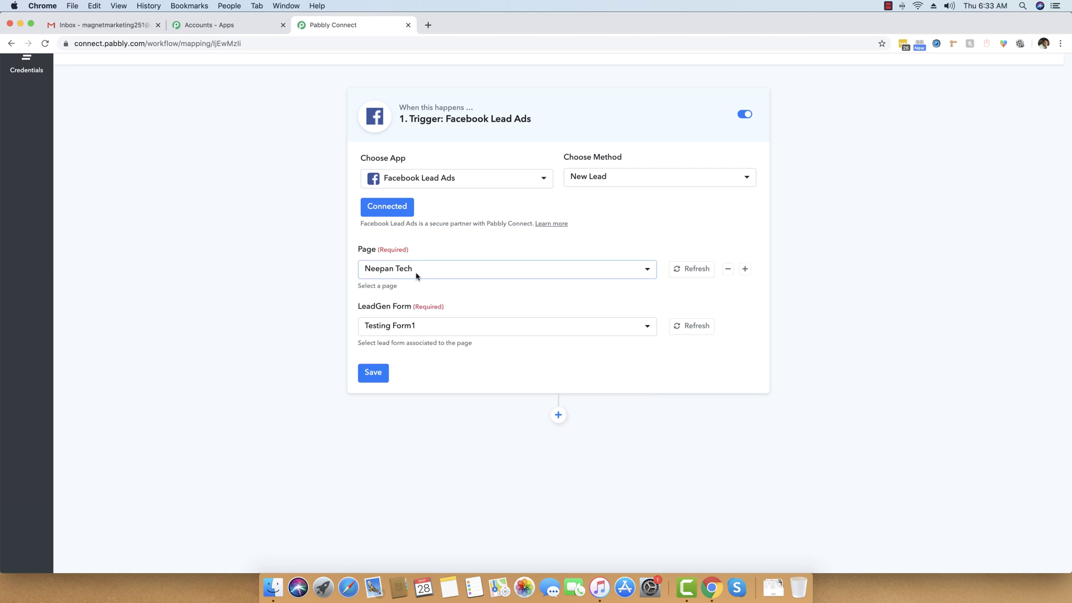
left_click(452, 327)
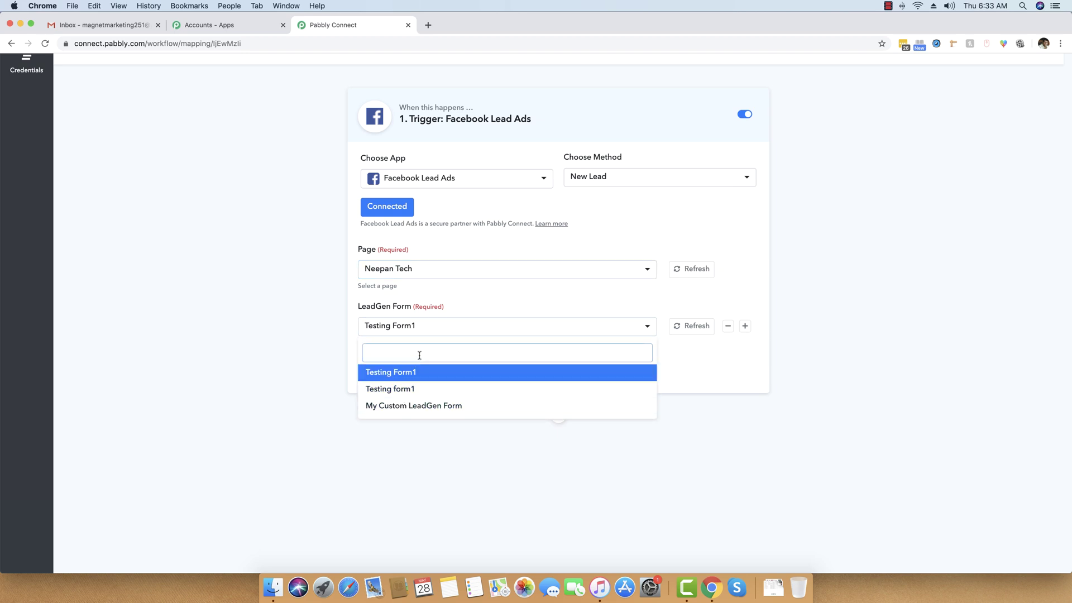
left_click(427, 329)
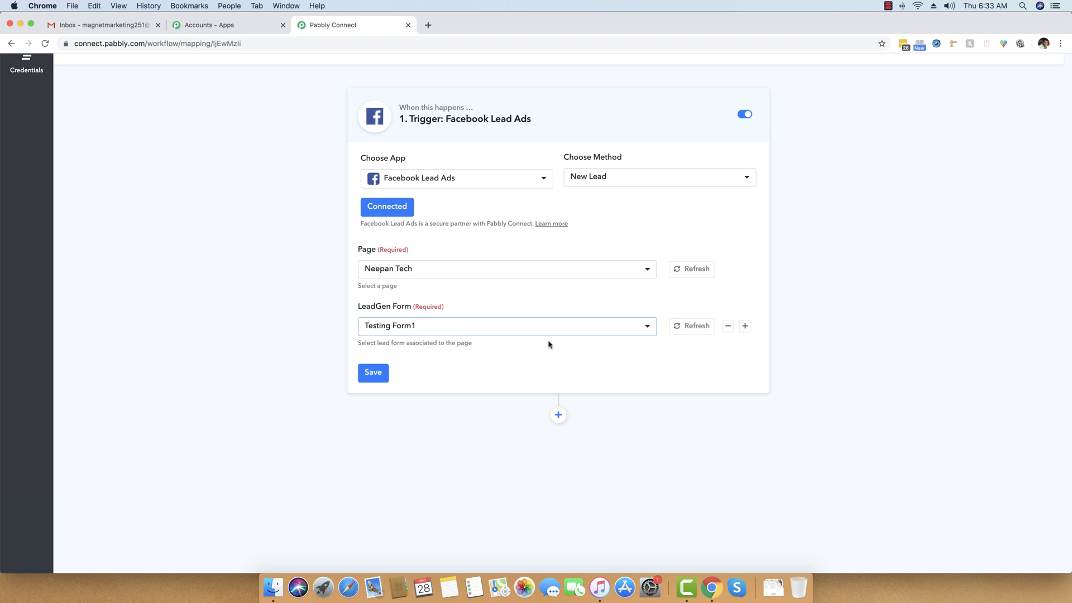
left_click(377, 374)
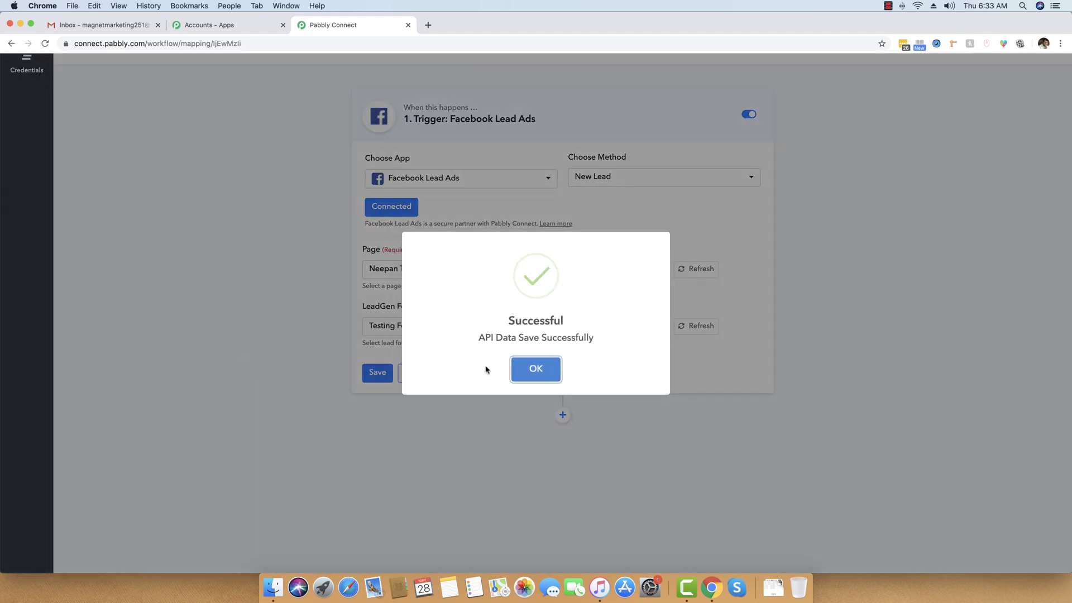
Step: Send a test request to fetch a sample lead for the trigger
left_click(535, 368)
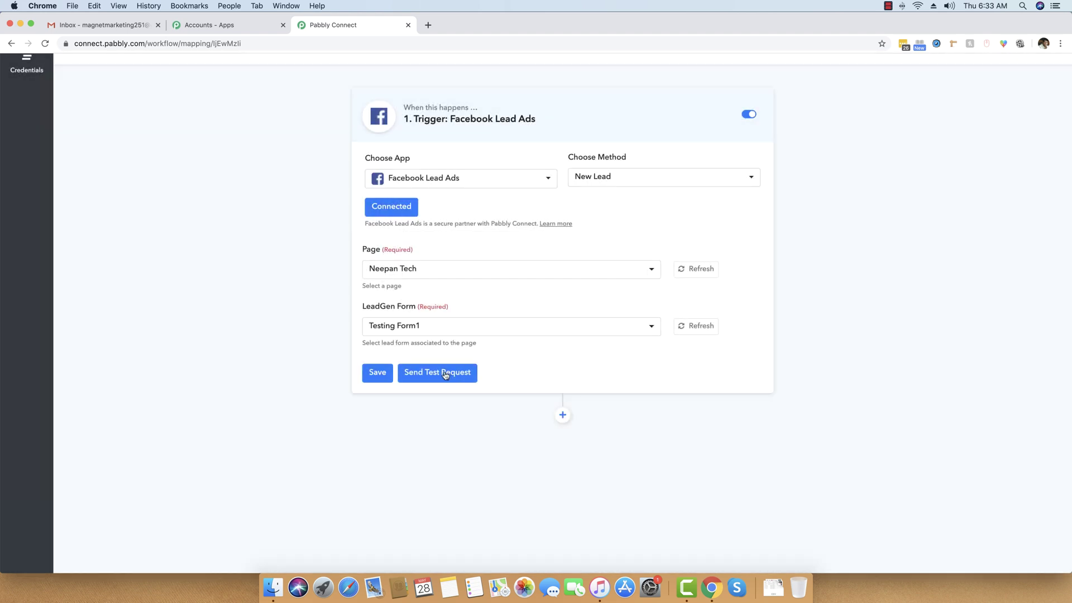
left_click(445, 374)
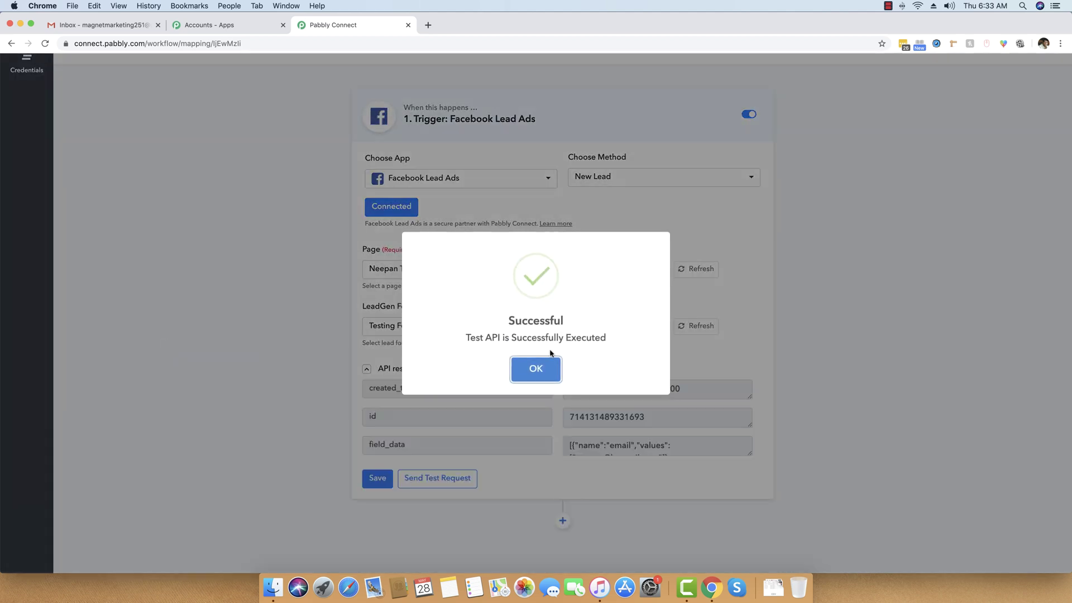
left_click(536, 369)
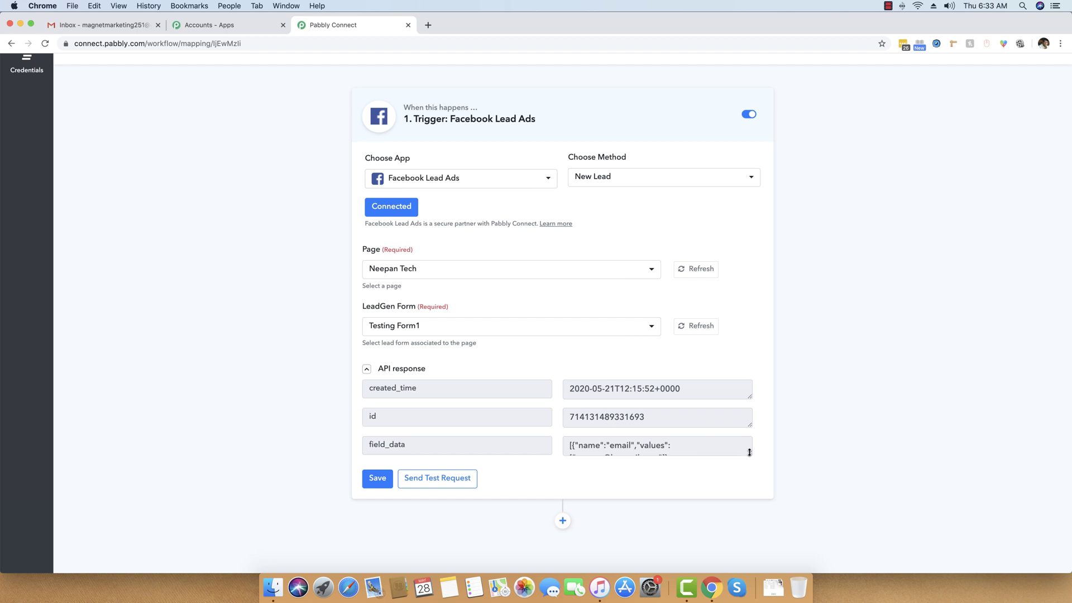
Step: Enlarge the field_data box to read the lead's email and full name, then add an action step
left_click_drag(750, 454, 749, 502)
left_click(646, 485)
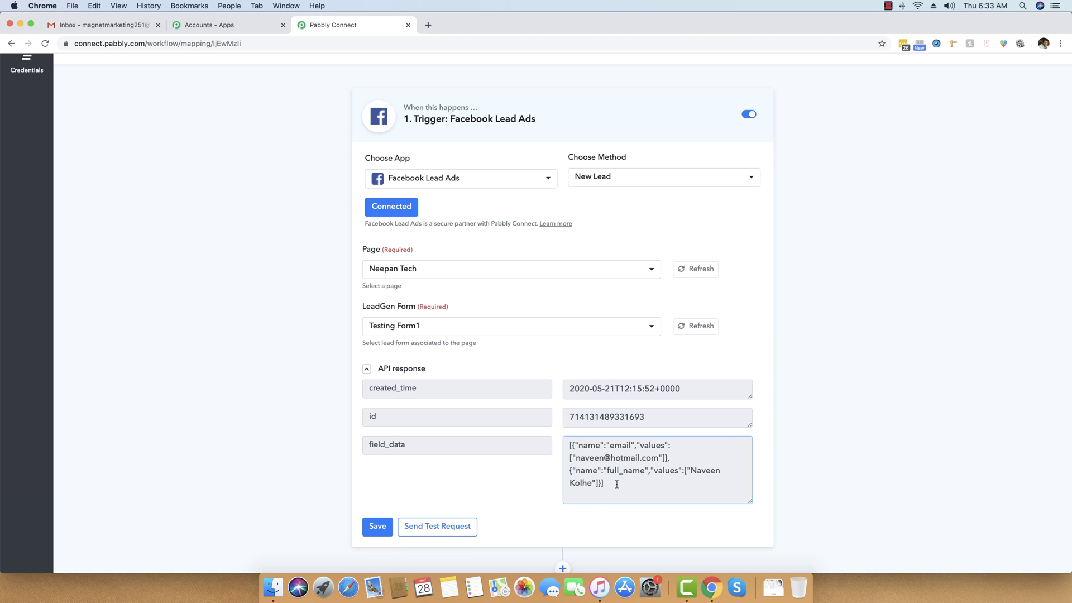
left_click_drag(614, 483, 556, 441)
left_click(555, 441)
scroll(874, 353, "down", 2)
left_click(563, 520)
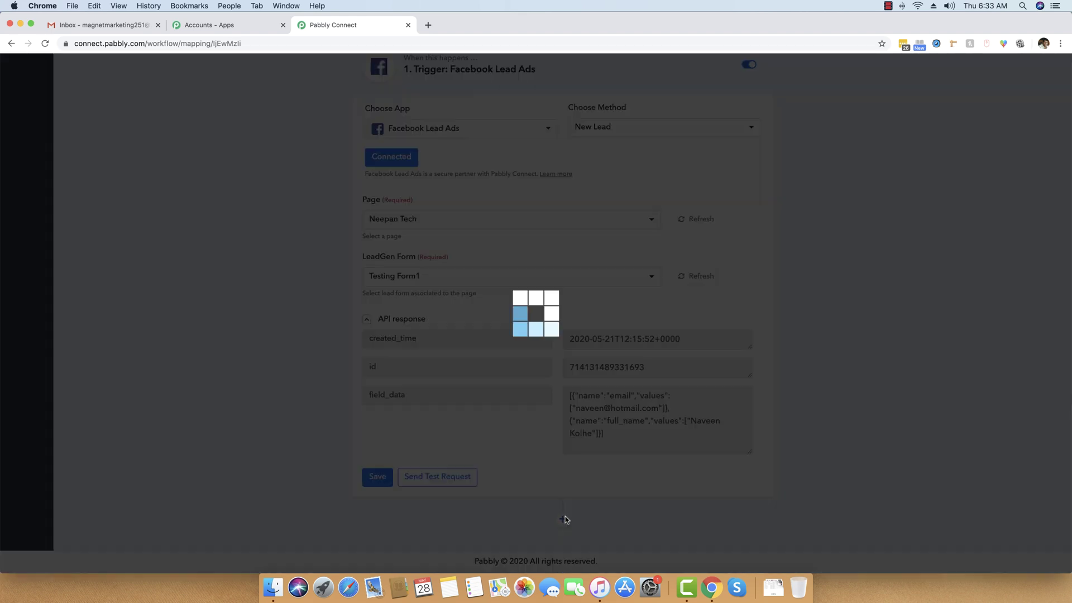
Step: Add a Data Transformer action with the Facebook Leads Ad method and connect it
scroll(608, 519, "down", 4)
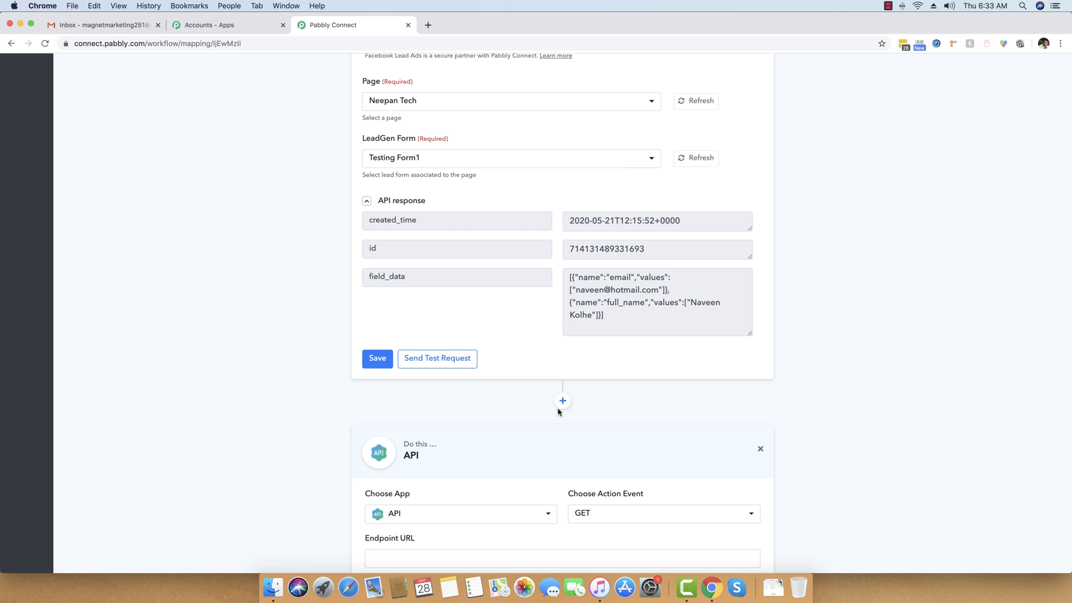
scroll(552, 420, "down", 3)
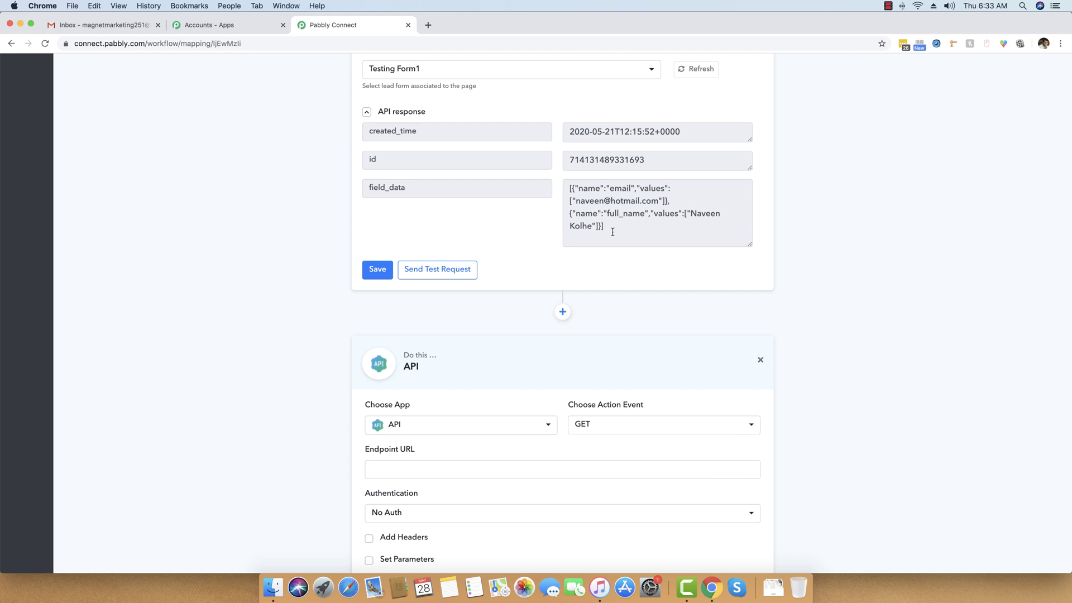
scroll(612, 232, "down", 4)
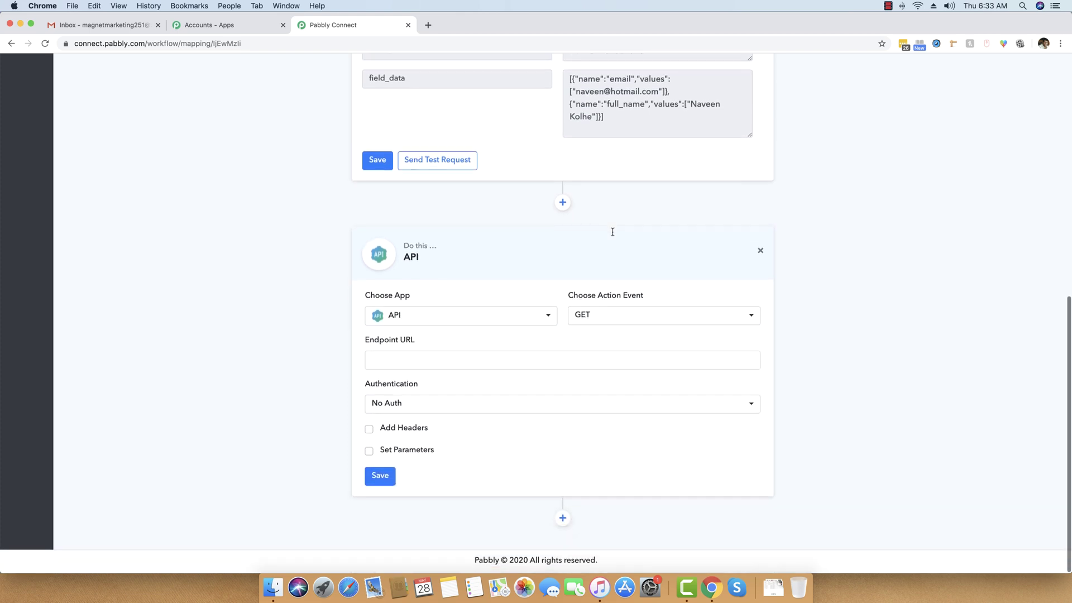
left_click(522, 324)
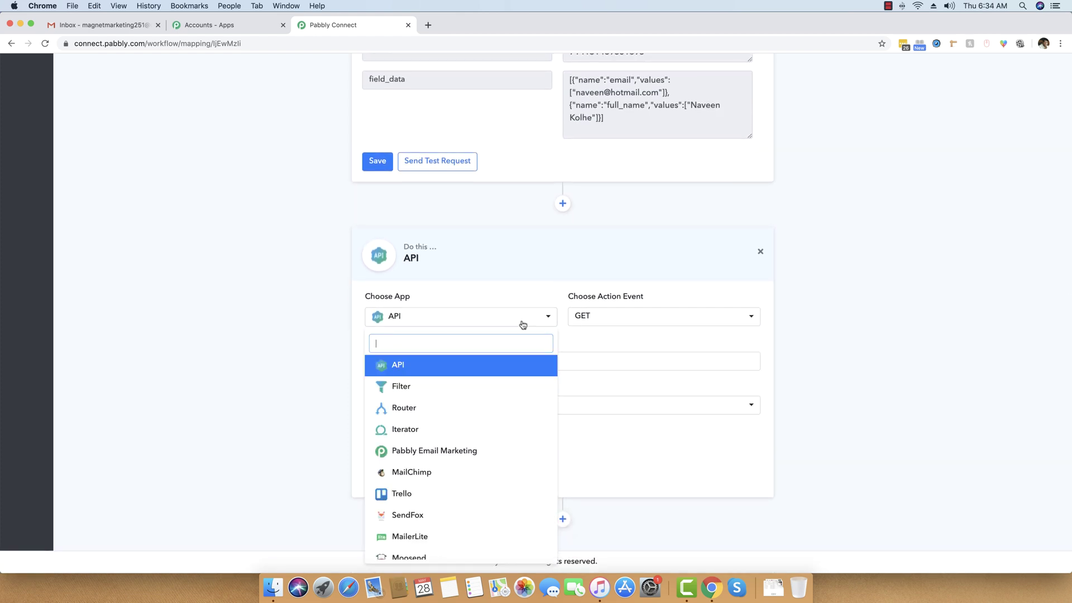
type("data")
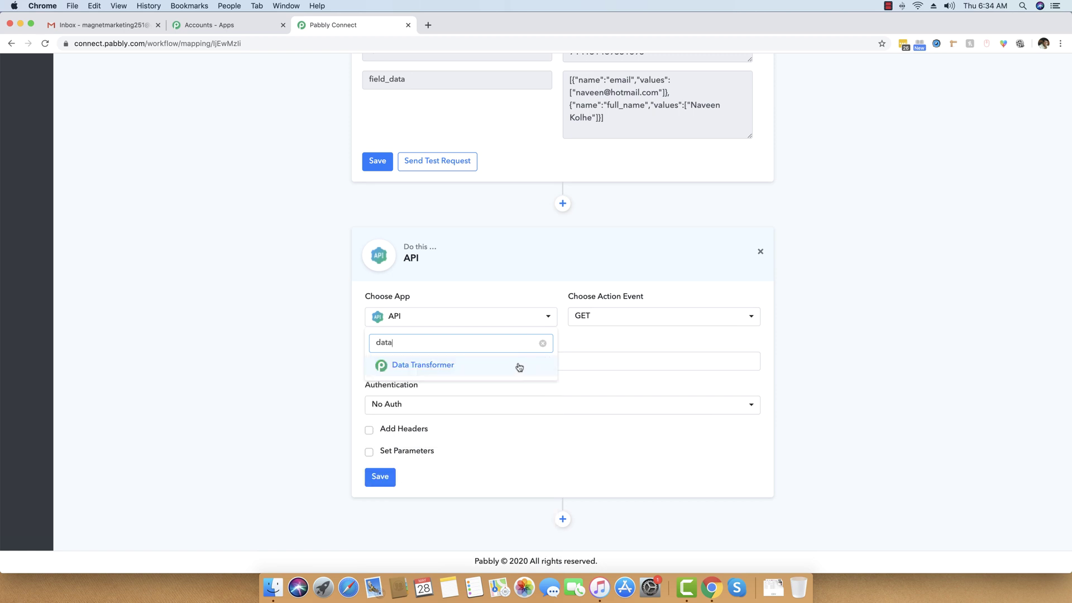
left_click(519, 366)
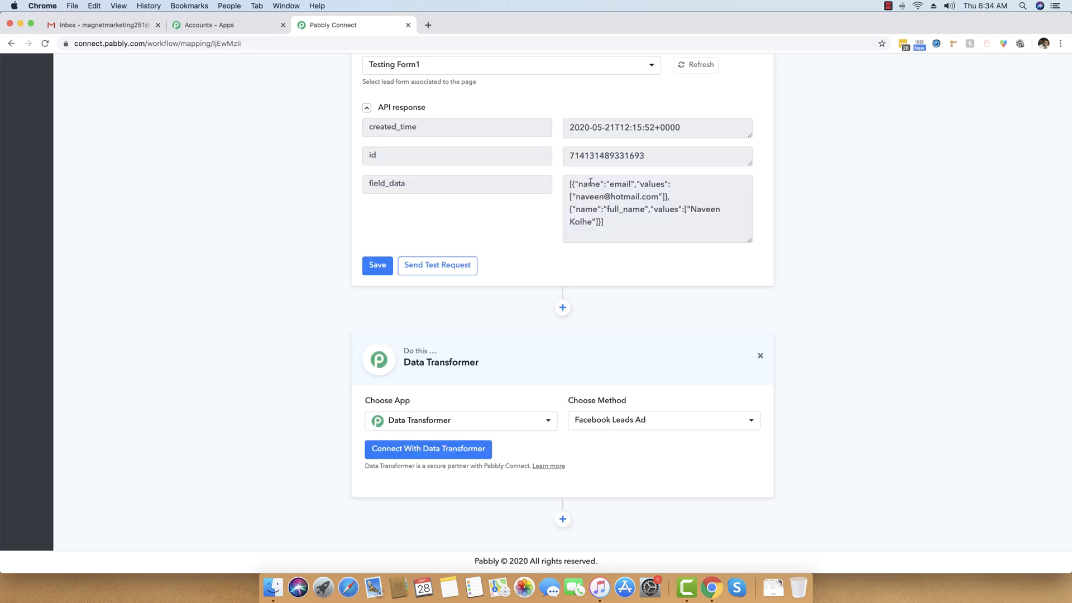
left_click(628, 421)
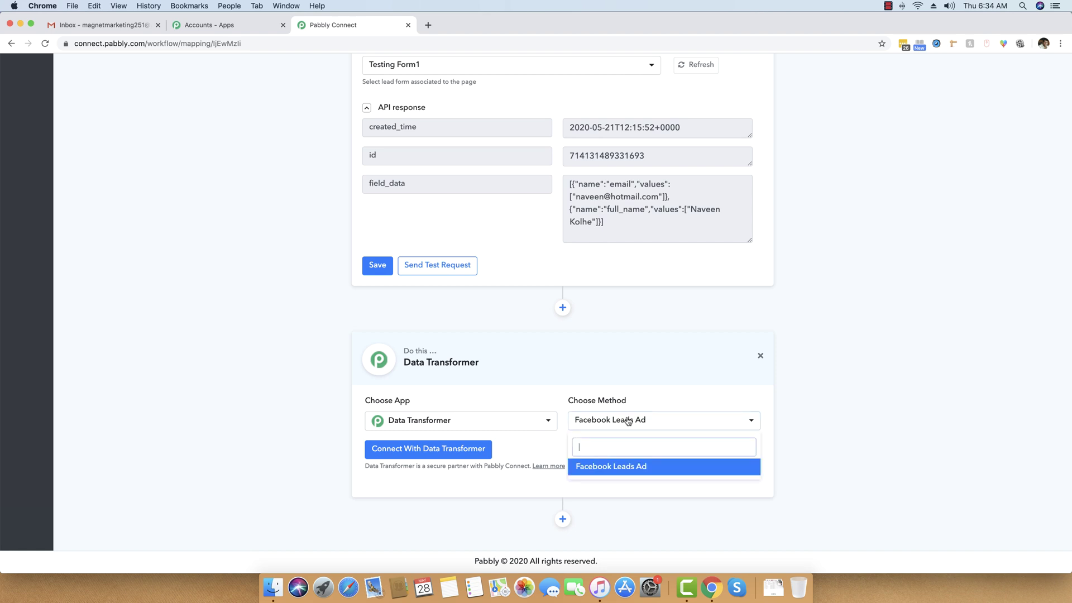
left_click(629, 421)
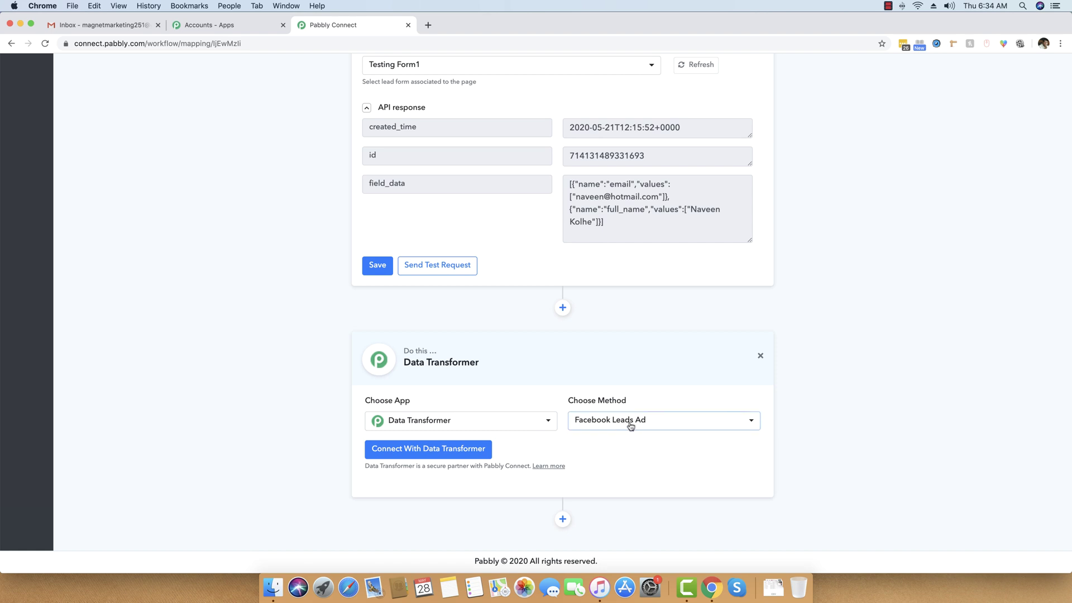
left_click(401, 451)
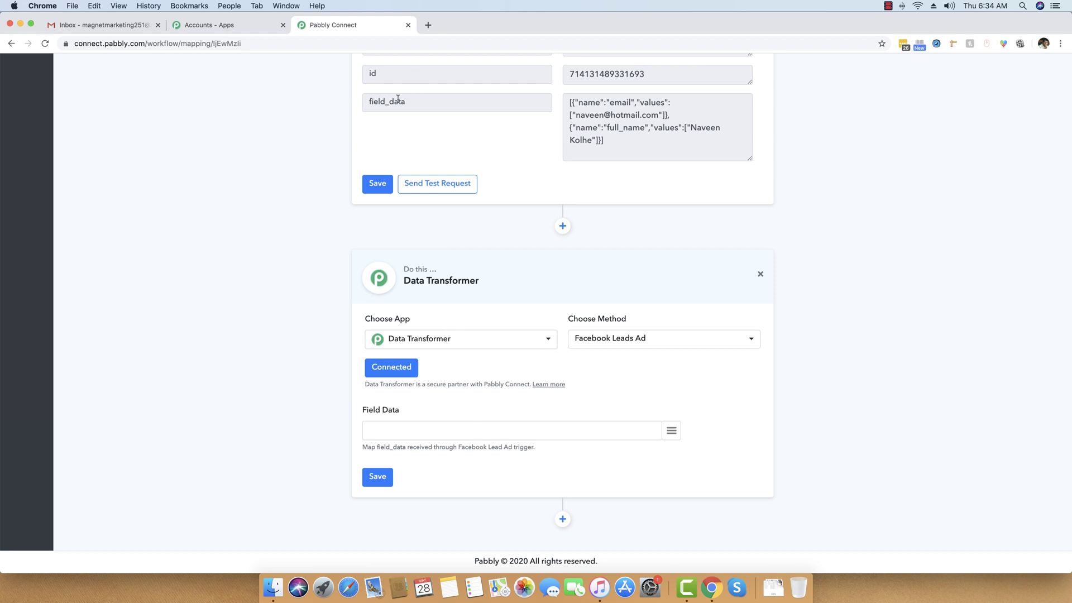
Step: Map the trigger's field_data into the Field Data input and save the step
scroll(375, 429, "up", 1)
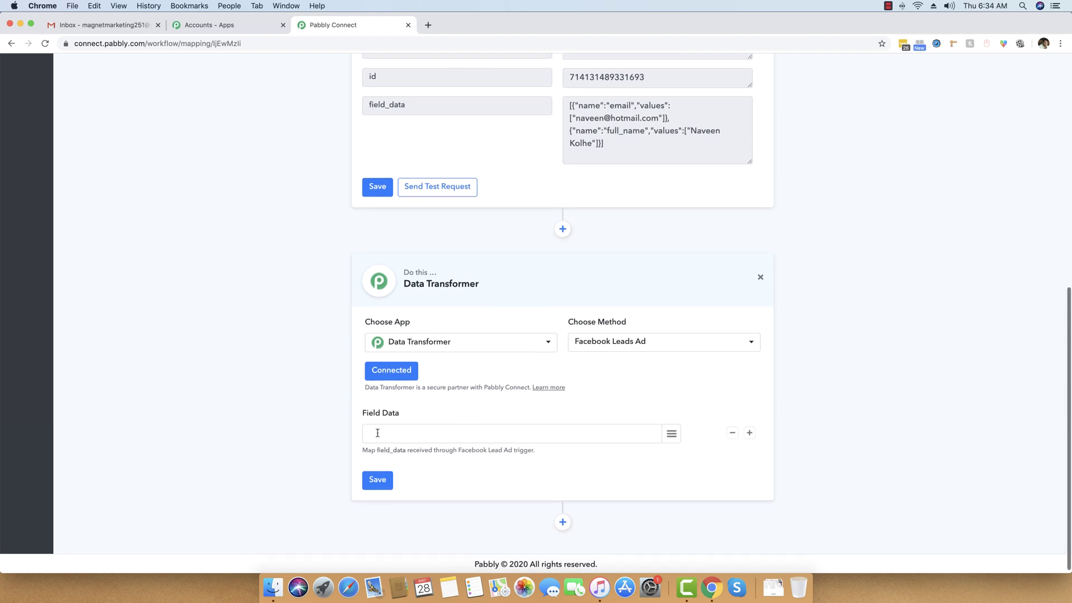
scroll(377, 431, "down", 1)
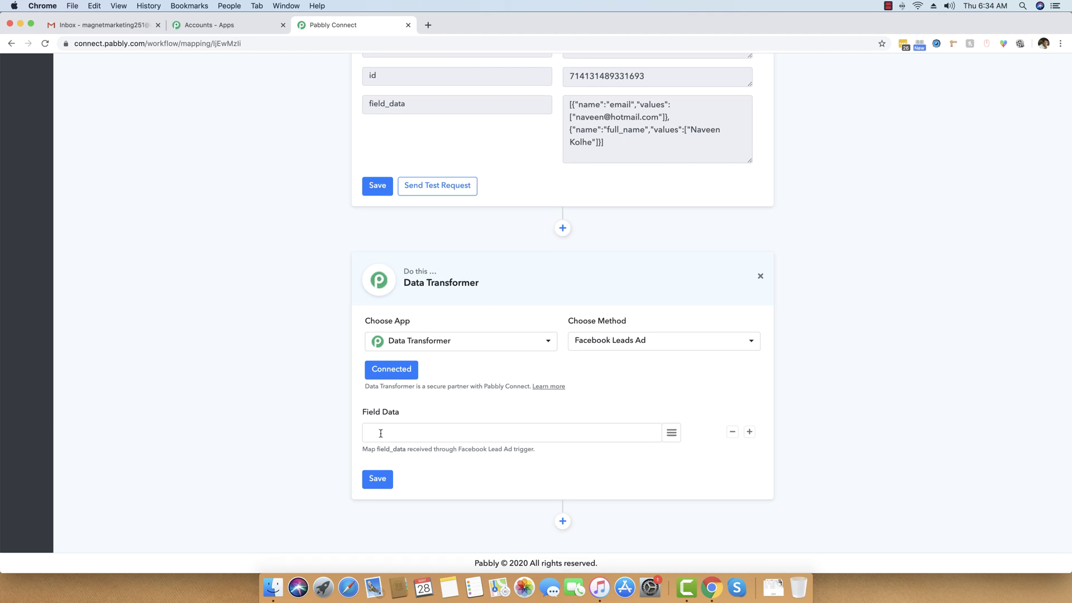
scroll(567, 360, "down", 1)
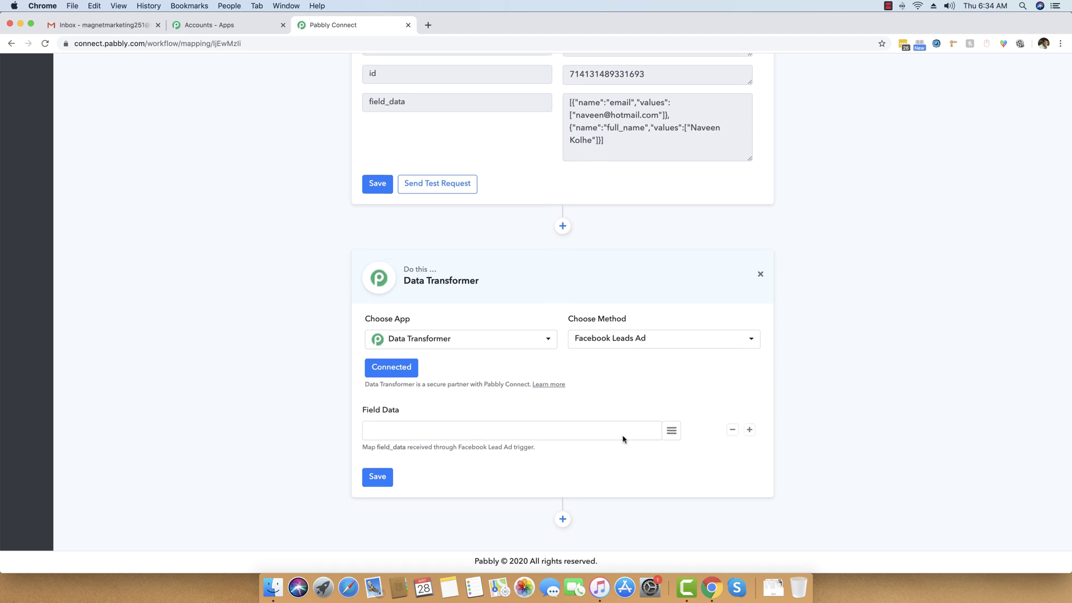
left_click(672, 432)
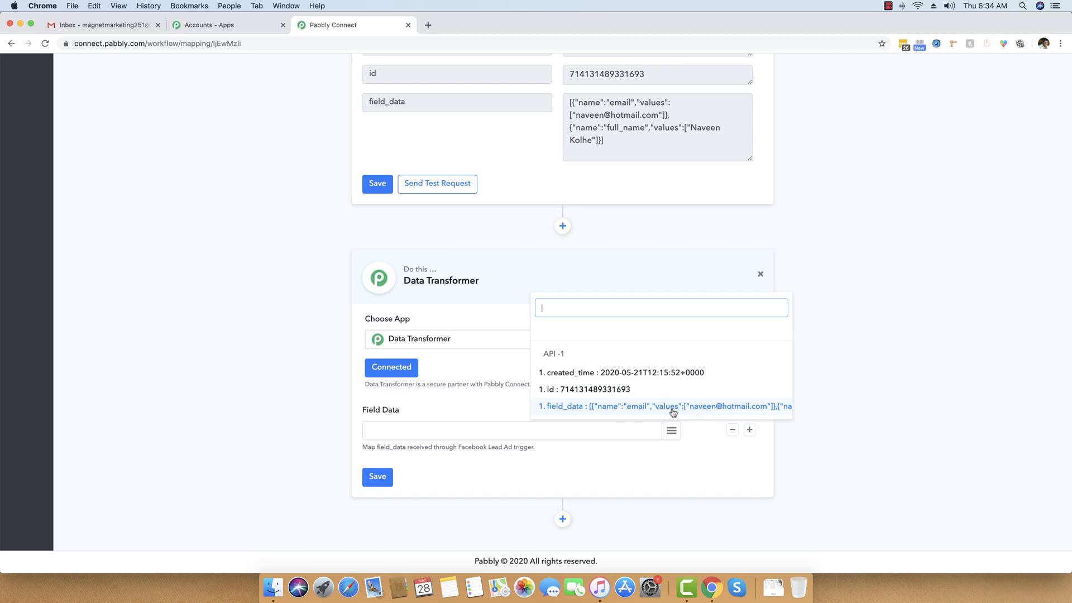
left_click(606, 410)
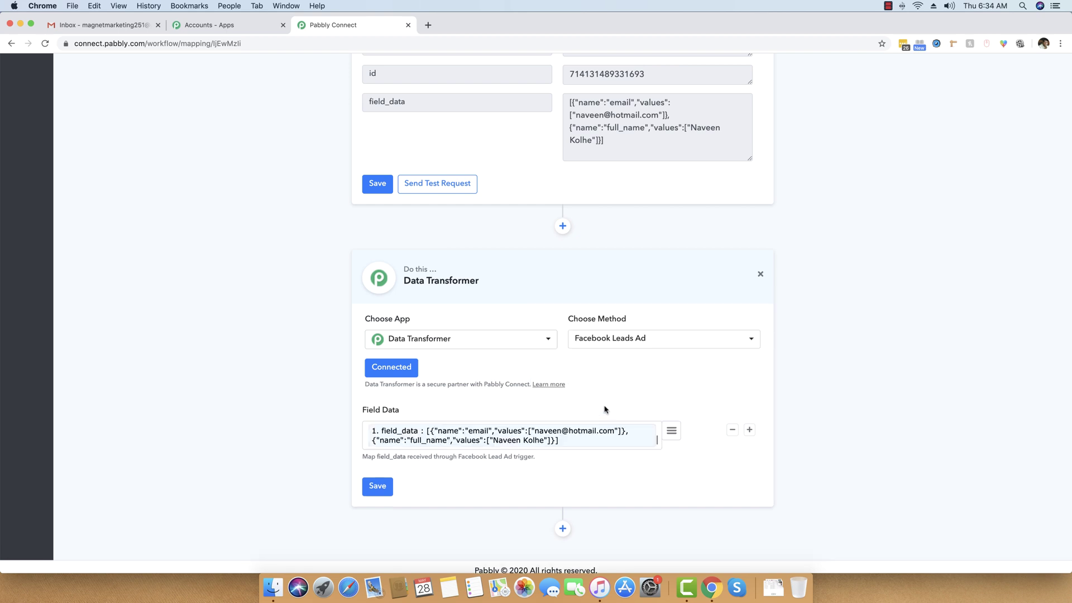
scroll(604, 410, "down", 1)
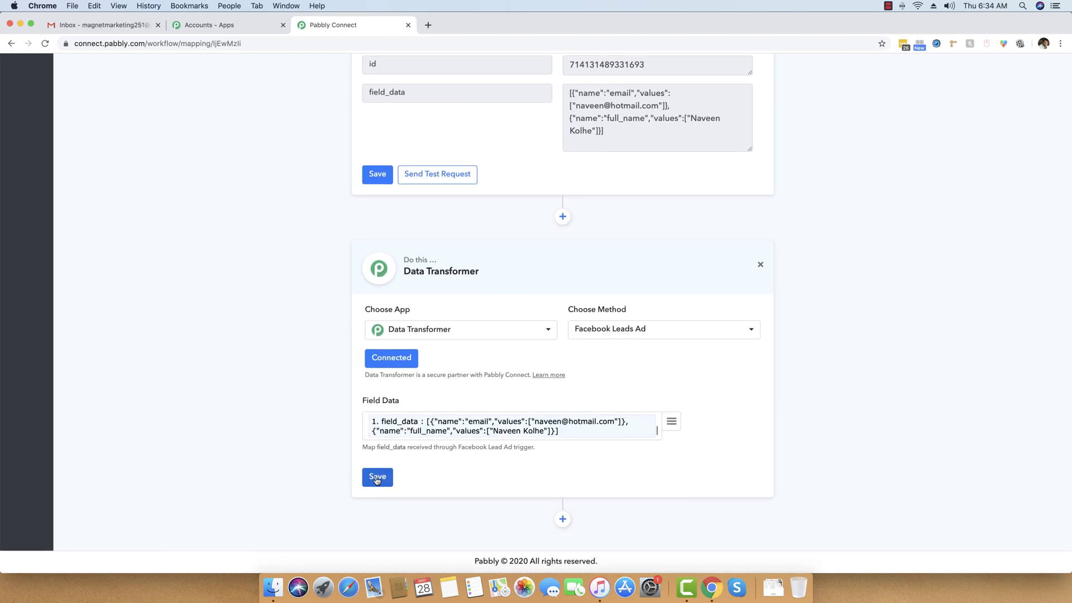
left_click(379, 479)
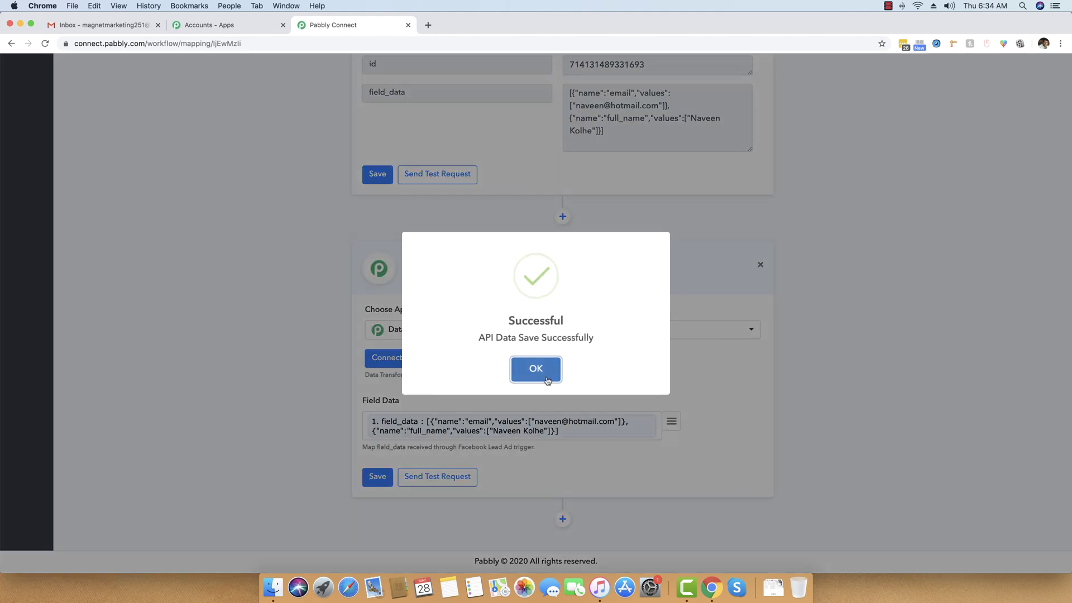
left_click(539, 371)
Step: Test the Data Transformer, confirm separate email and full_name values, then add another step
left_click(453, 474)
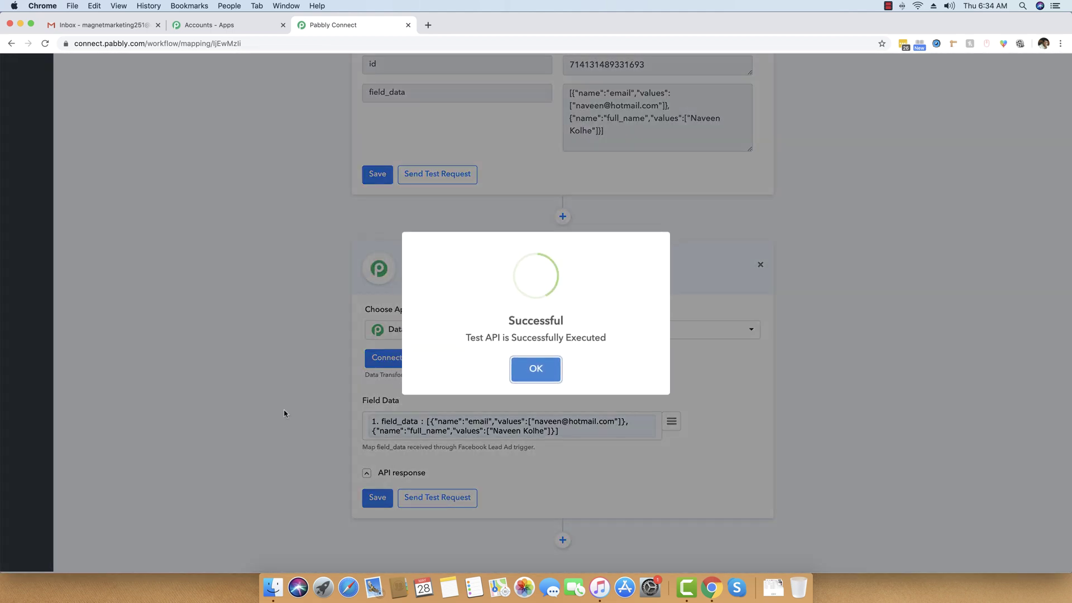
left_click(535, 369)
scroll(536, 370, "down", 4)
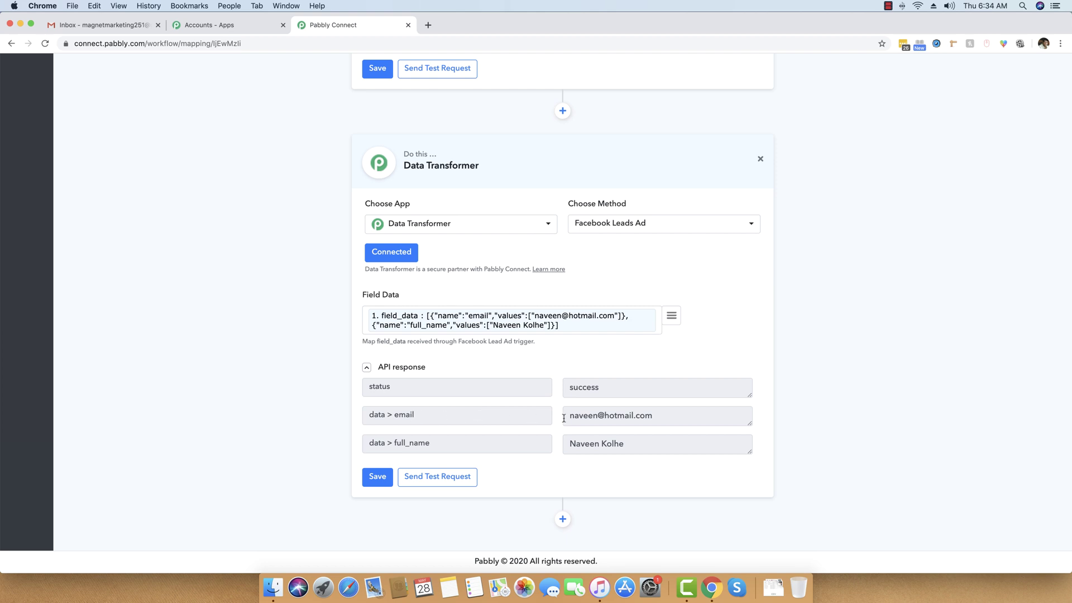
left_click_drag(567, 416, 556, 448)
left_click(670, 417)
left_click(603, 442)
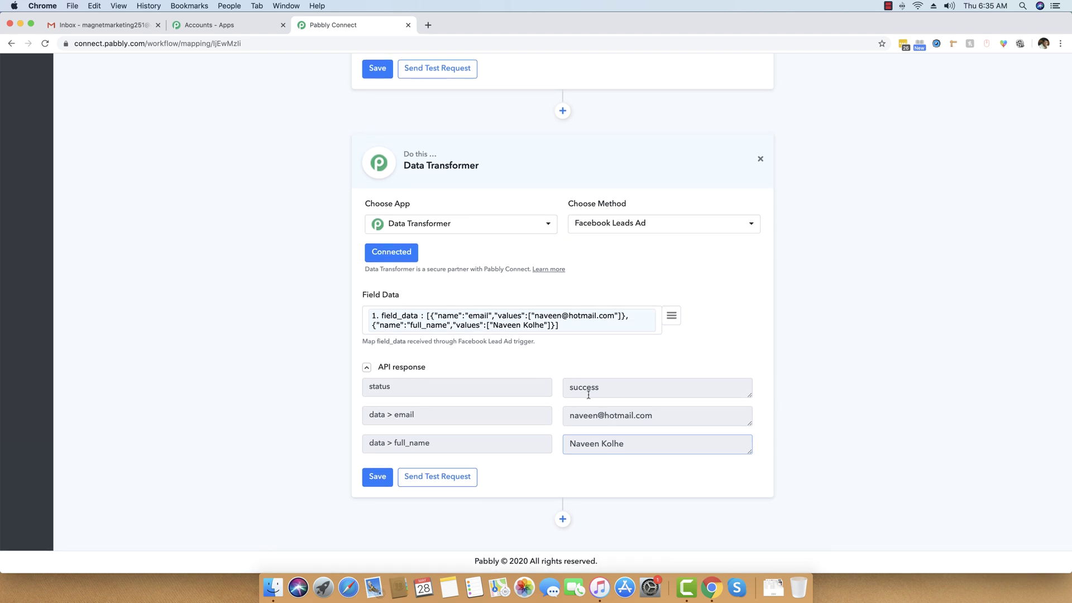
left_click(562, 520)
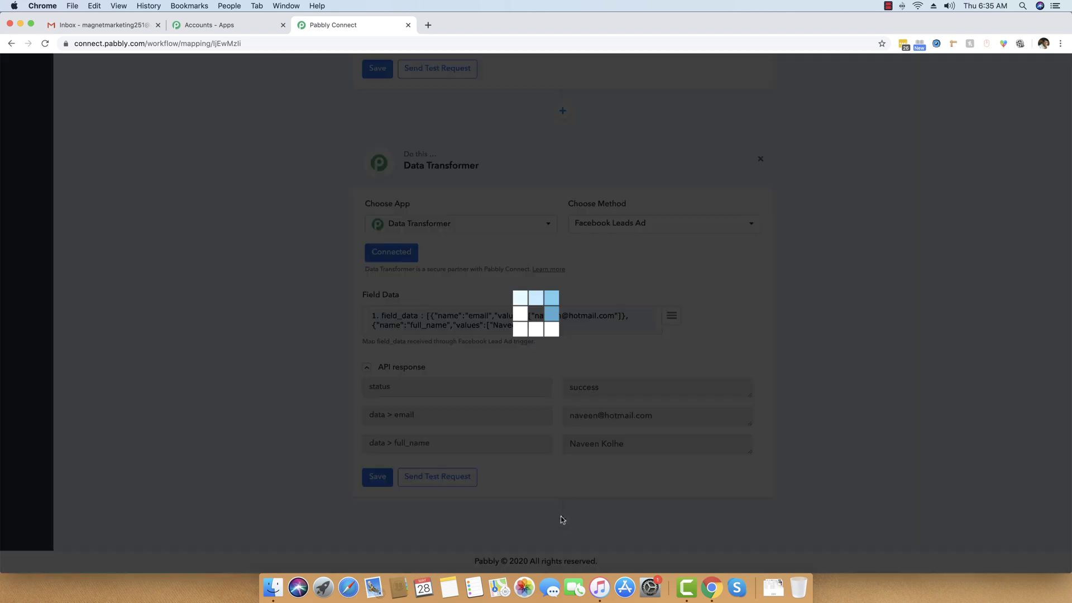
Step: Add a Gmail action step using the Send an Email method
scroll(284, 418, "down", 3)
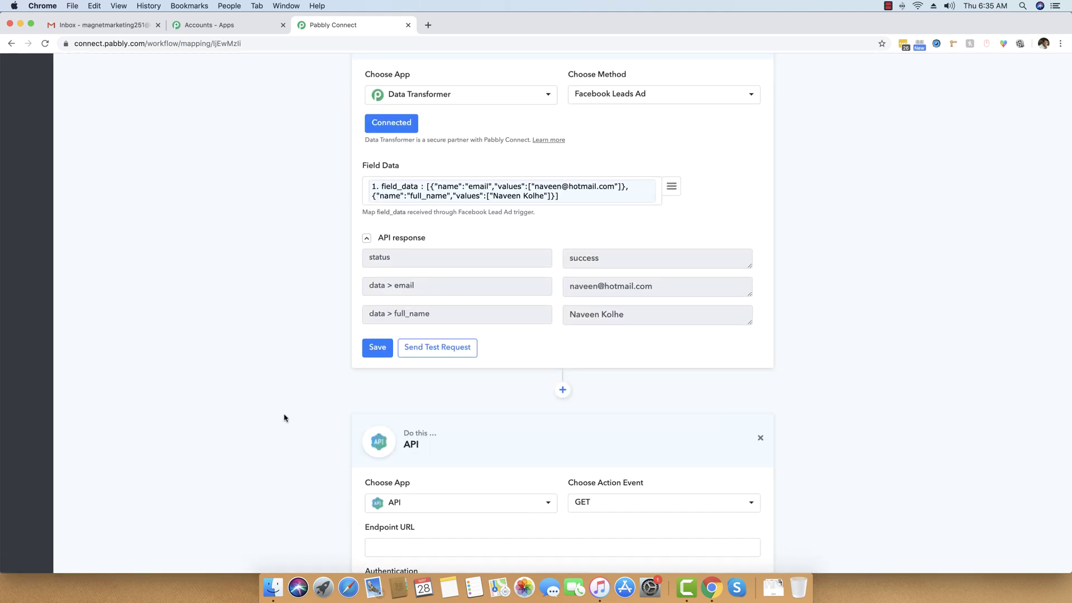
scroll(284, 417, "down", 4)
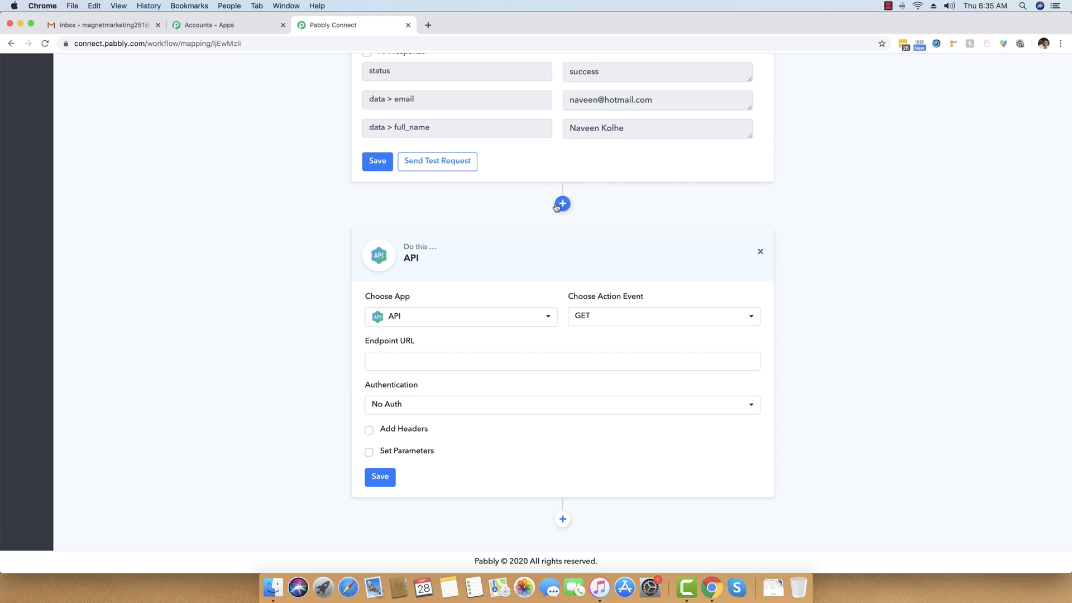
left_click(431, 319)
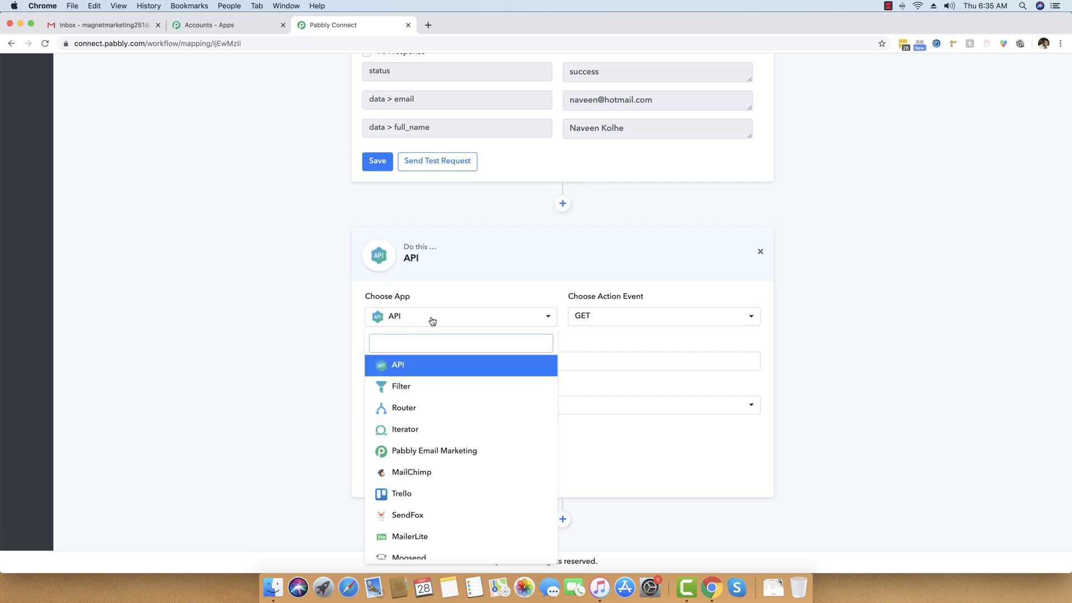
type("gmail")
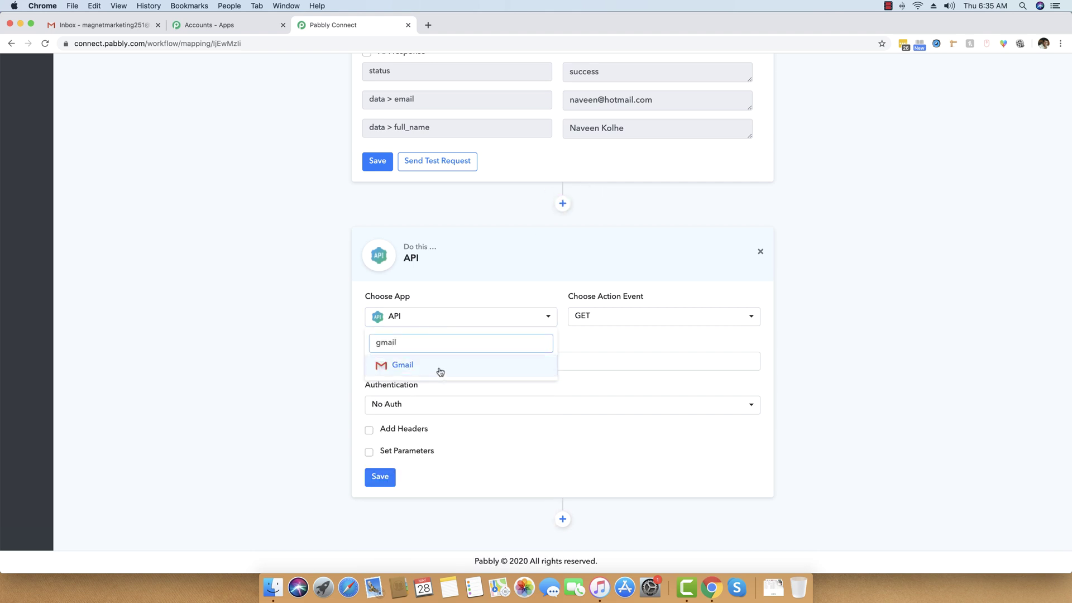
left_click(440, 371)
left_click(637, 423)
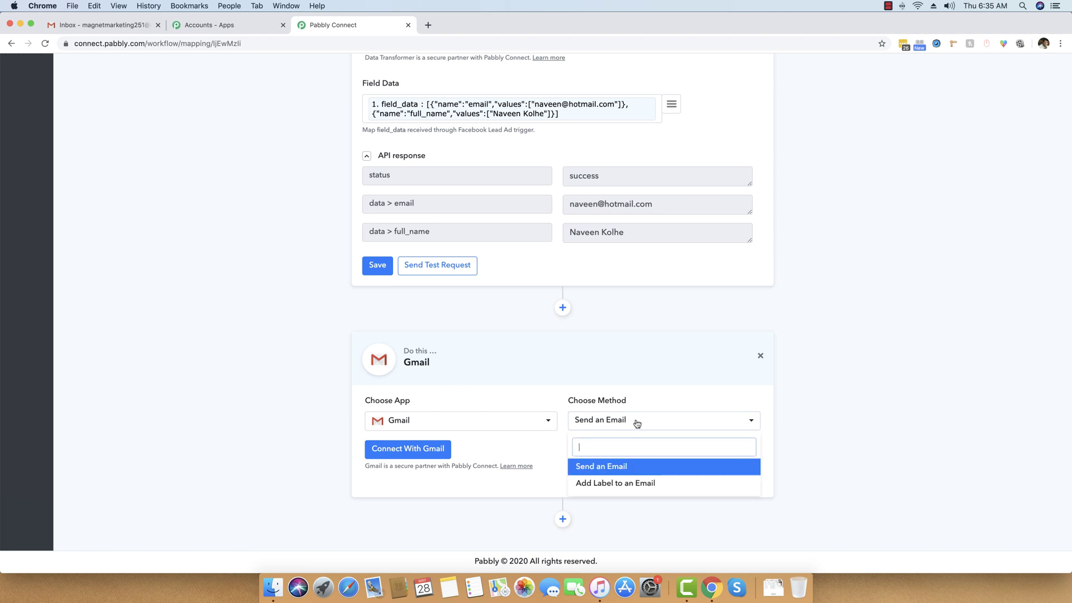
left_click(637, 424)
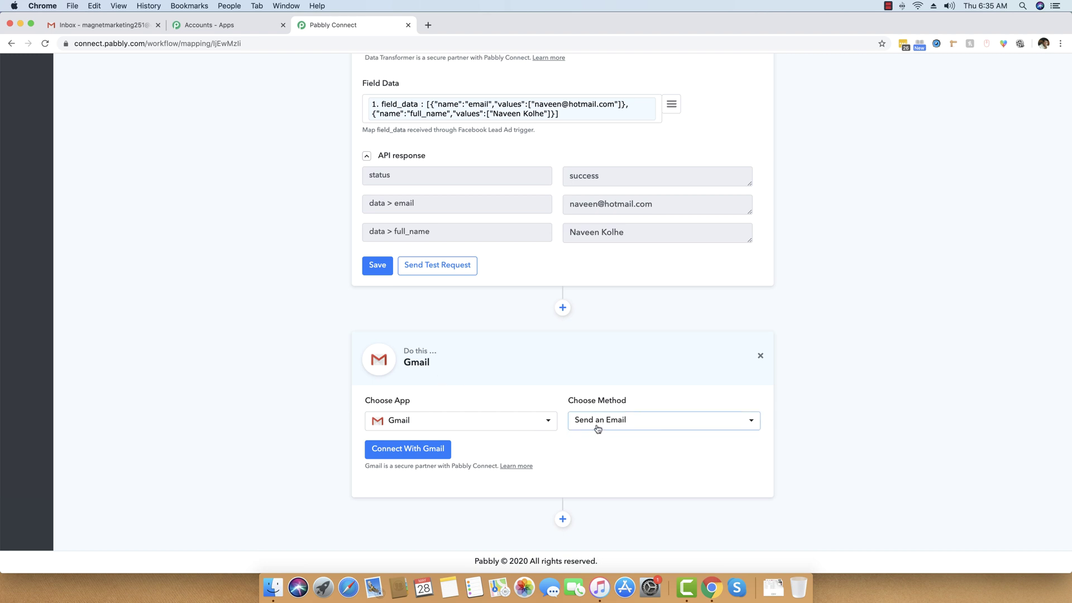
Step: Connect the Gmail step to a Google account, granting permission to send email
left_click(433, 452)
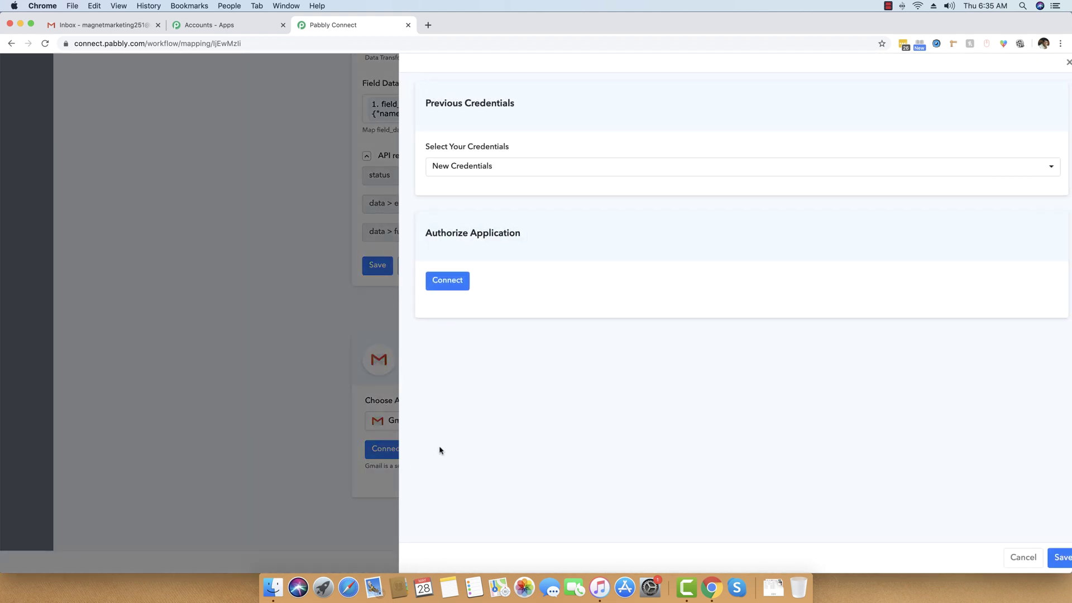
left_click(449, 282)
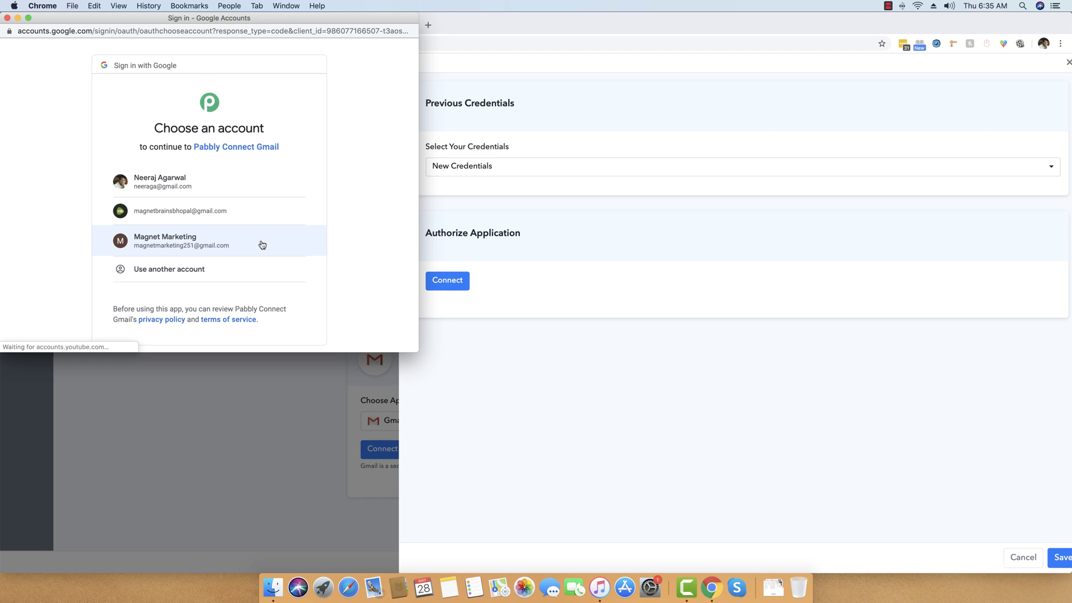
left_click(180, 245)
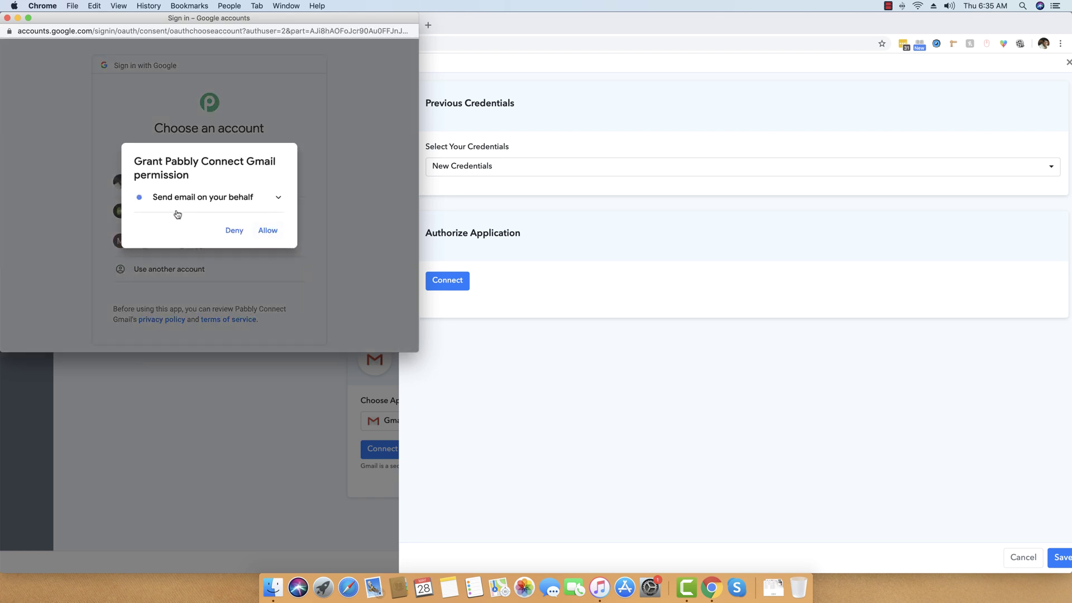
left_click(268, 231)
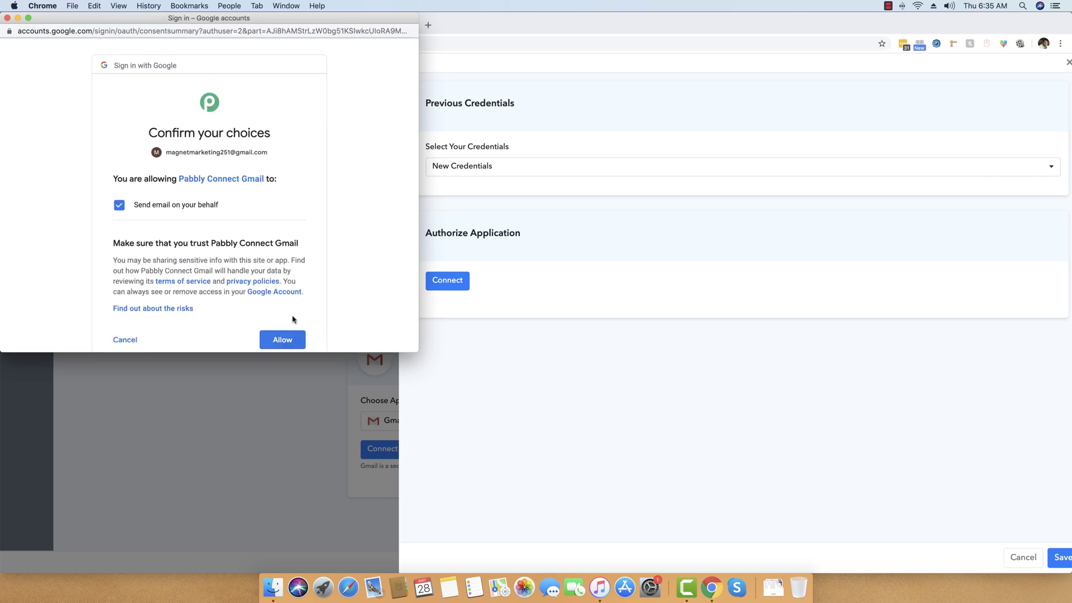
left_click(284, 339)
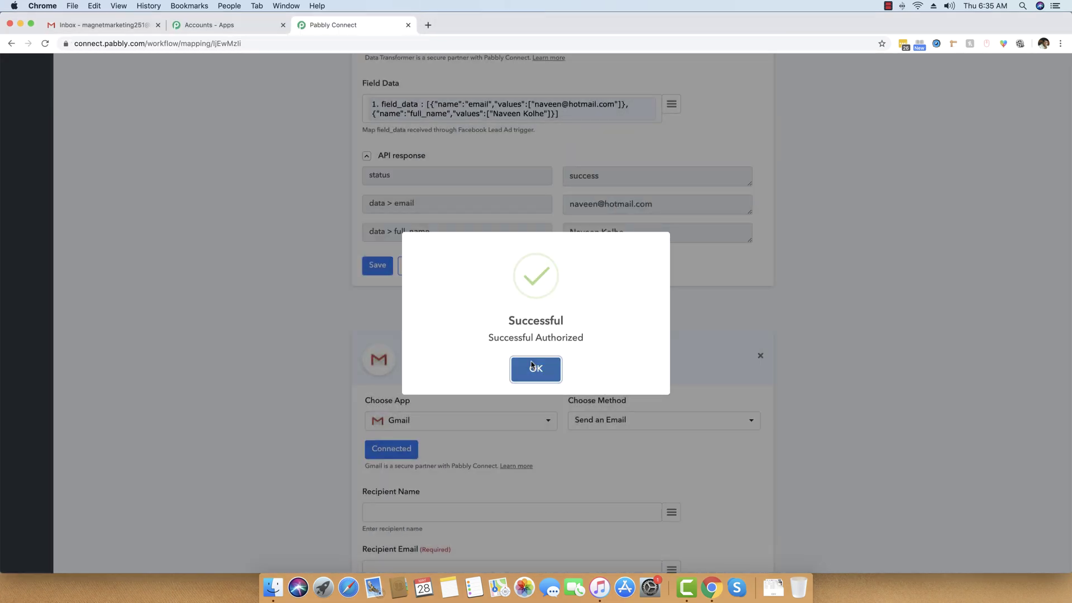
left_click(534, 368)
scroll(271, 372, "down", 5)
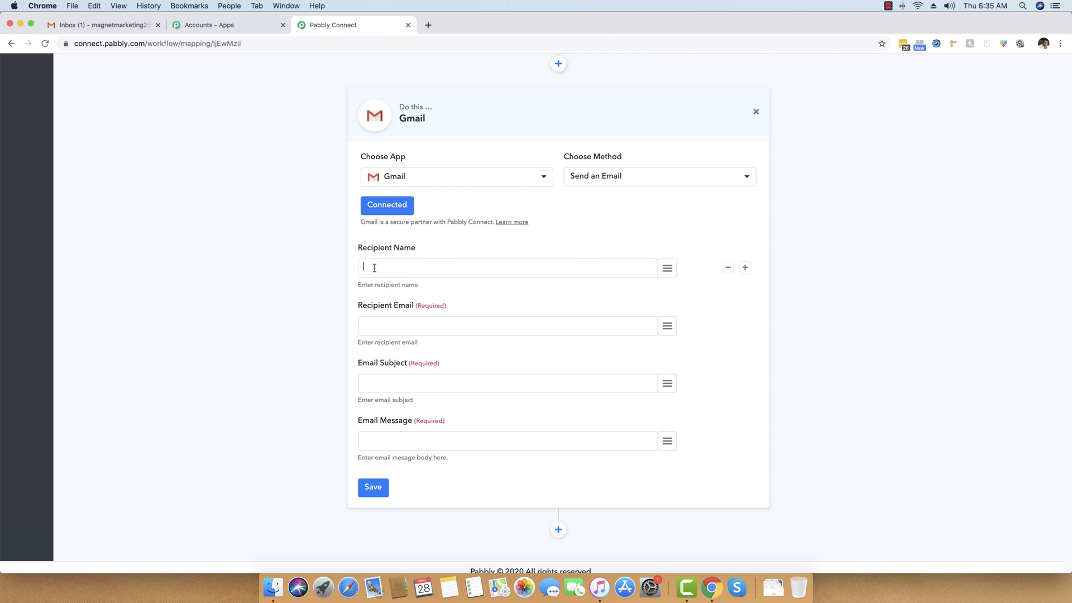
Step: Fill in the recipient's name and email address, and the subject 'New FB Lead Data'
left_click(374, 268)
type("Magnet Marketing")
left_click(400, 324)
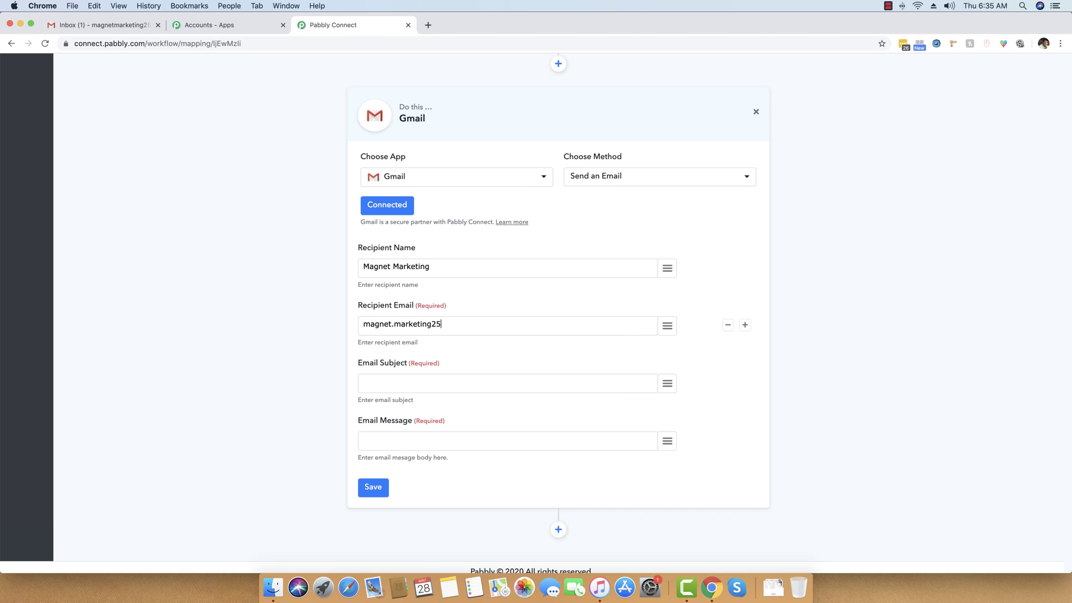
left_click(436, 377)
type("New")
Step: Write the message body announcing a new Facebook lead with Name and Email lines, signed 'Thanks Pabbly Team'
scroll(437, 391, "down", 1)
left_click(434, 432)
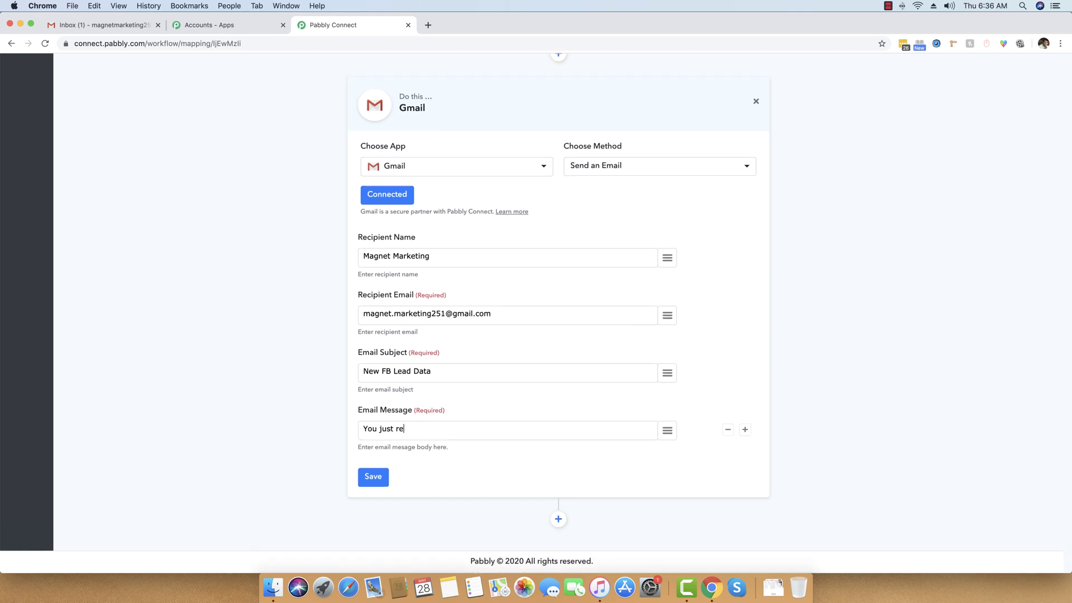
type("a new Facebook Lead on your acco")
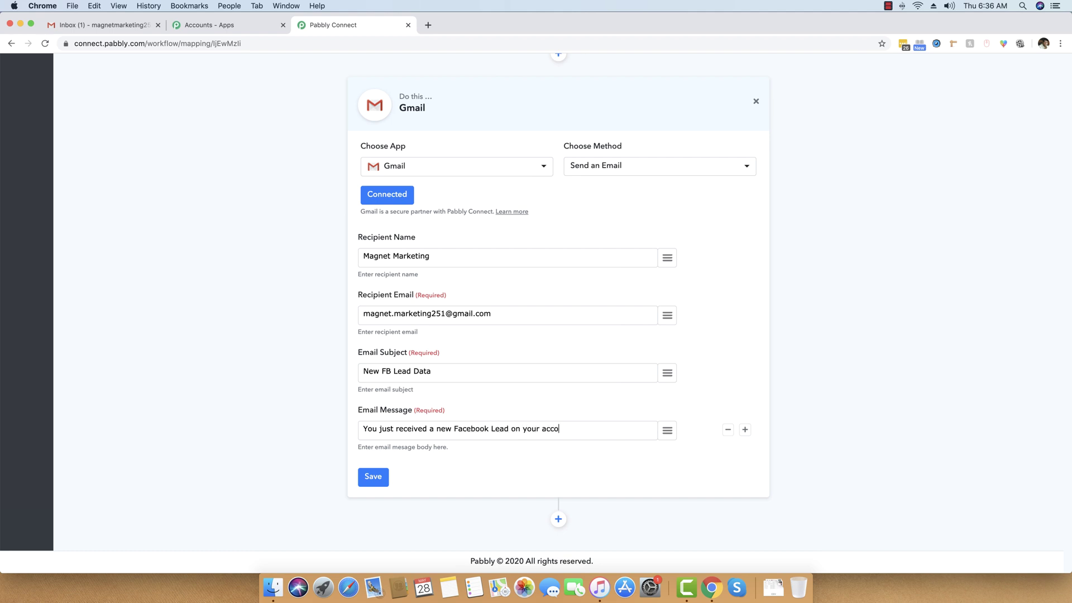
type("unt.")
key("Return")
key("Return")
type("Deta")
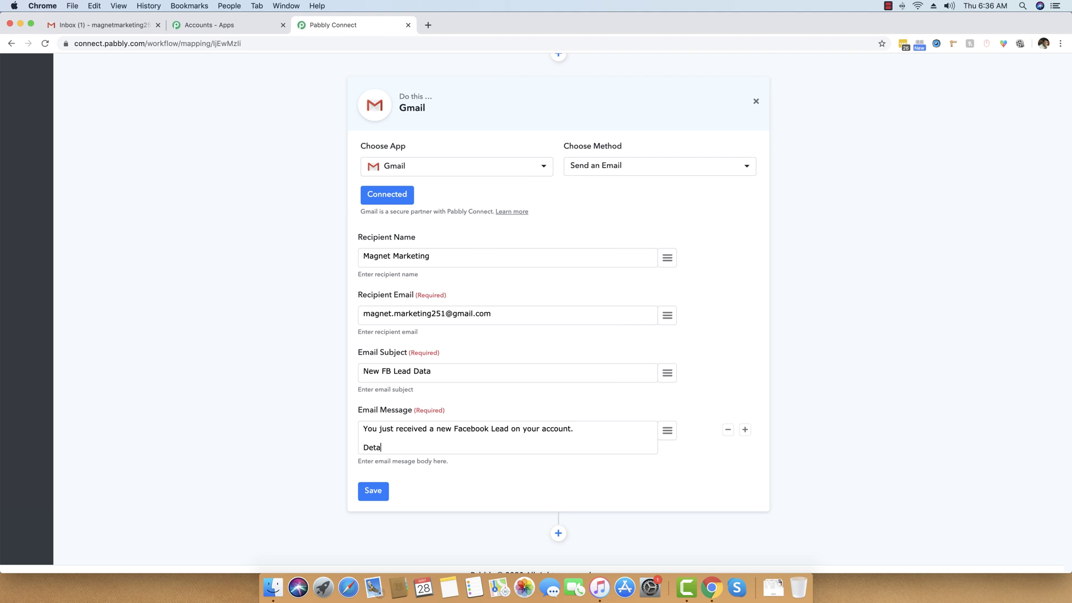
type("ils are as below.")
key("Return")
key("Return")
type("Name:")
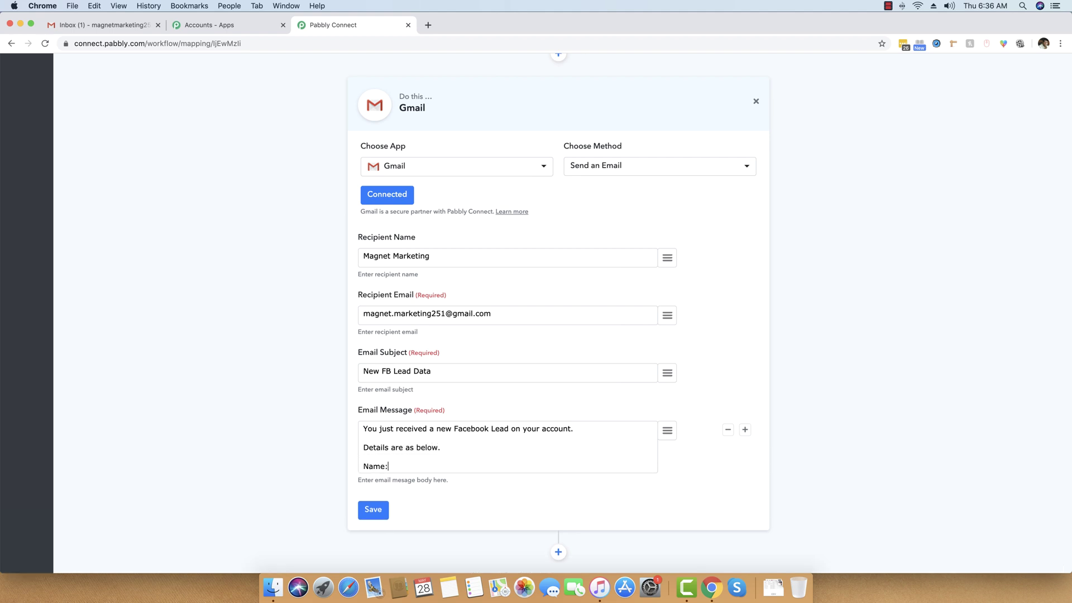
key("Return")
type("Email:")
key("Return")
key("Return")
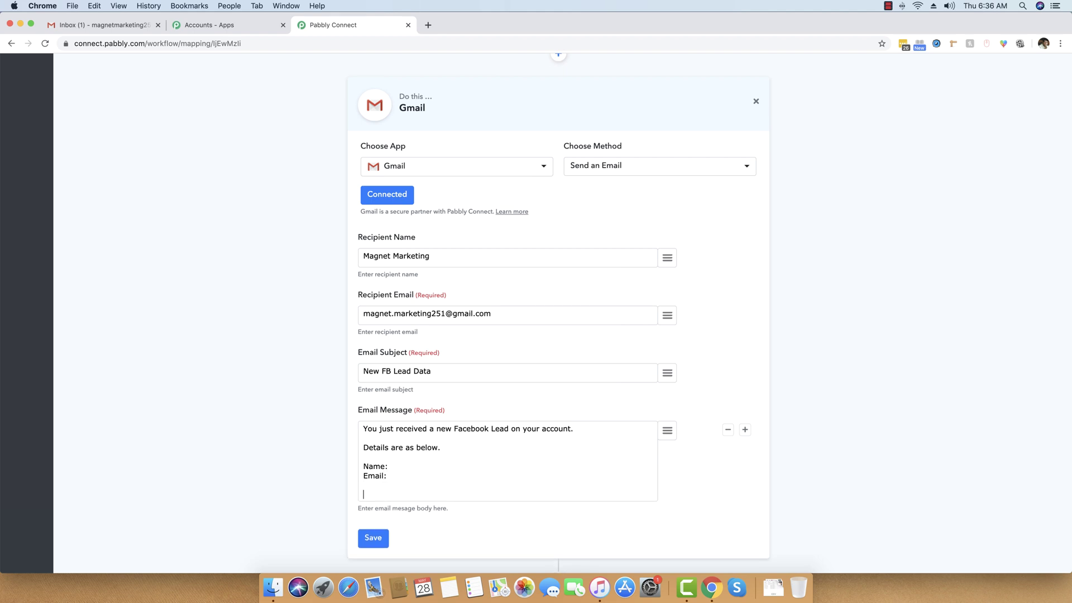
type("Thanks")
key("Return")
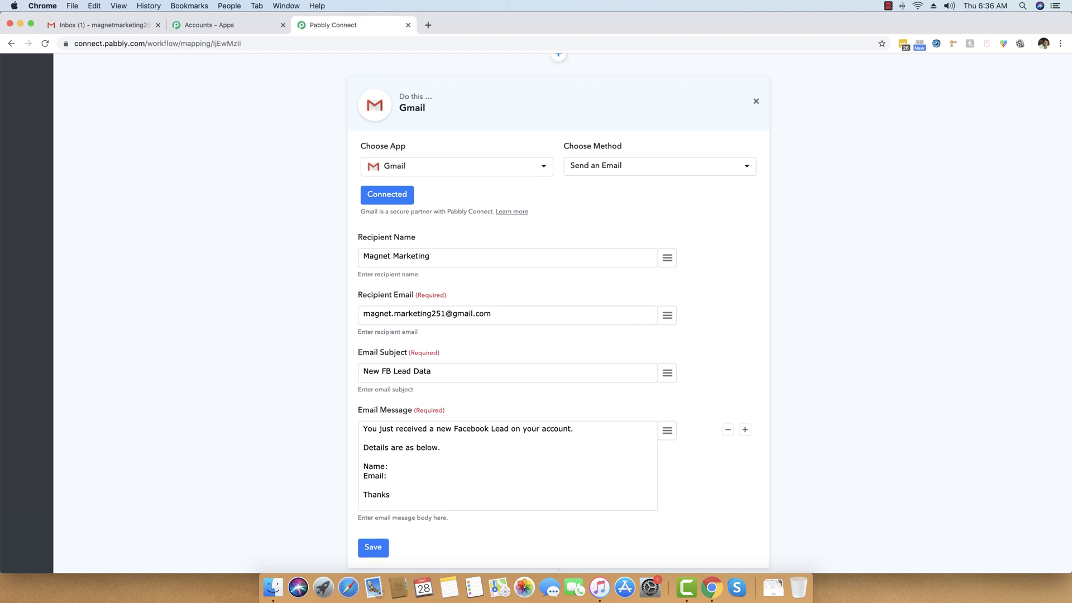
type("Pabbly Team")
key("BackSpace")
key("BackSpace")
key("BackSpace")
type("Yeam")
Step: Insert the lead's full_name after 'Name:' and email after 'Email:' in the message
scroll(339, 444, "up", 10)
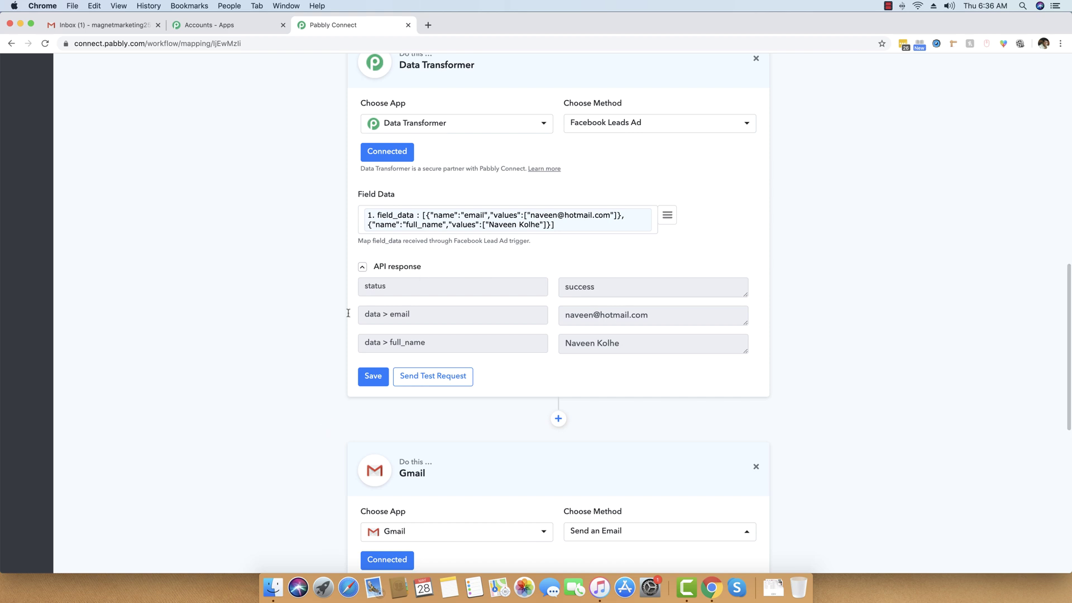
scroll(696, 306, "down", 12)
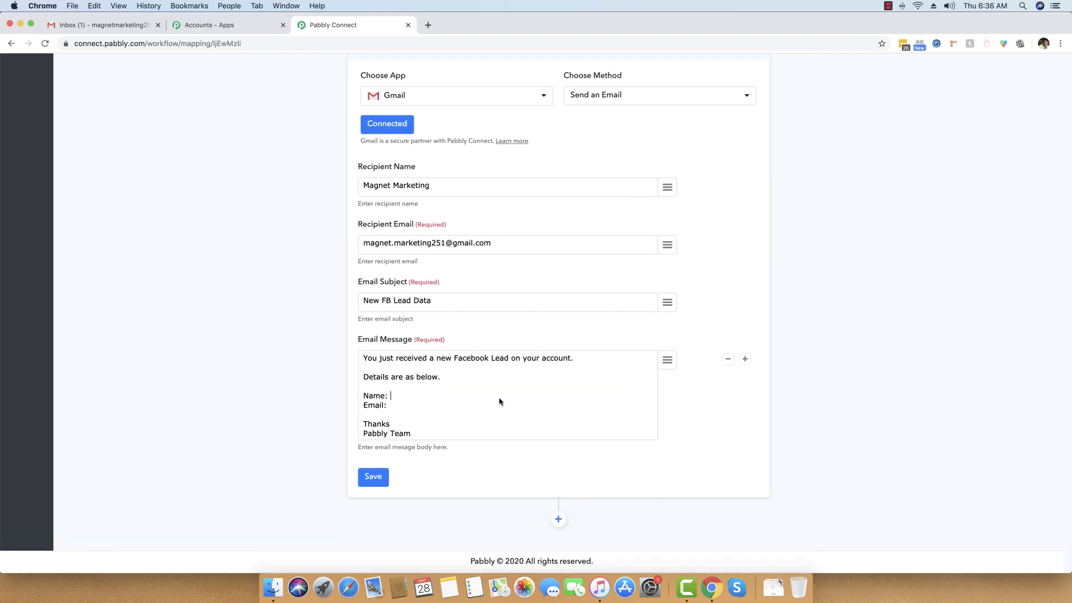
left_click(667, 363)
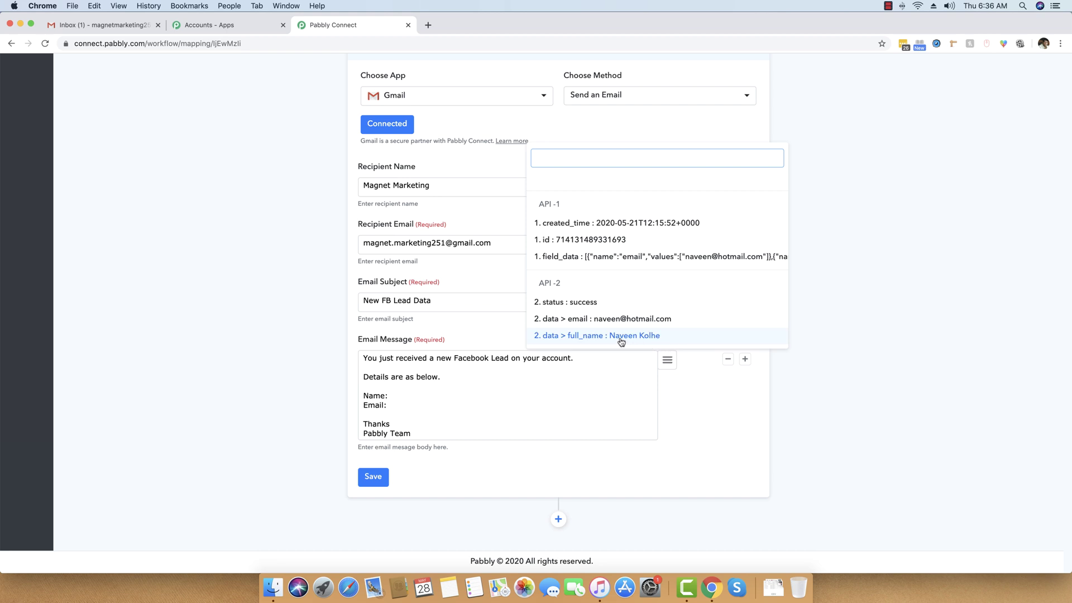
left_click(656, 338)
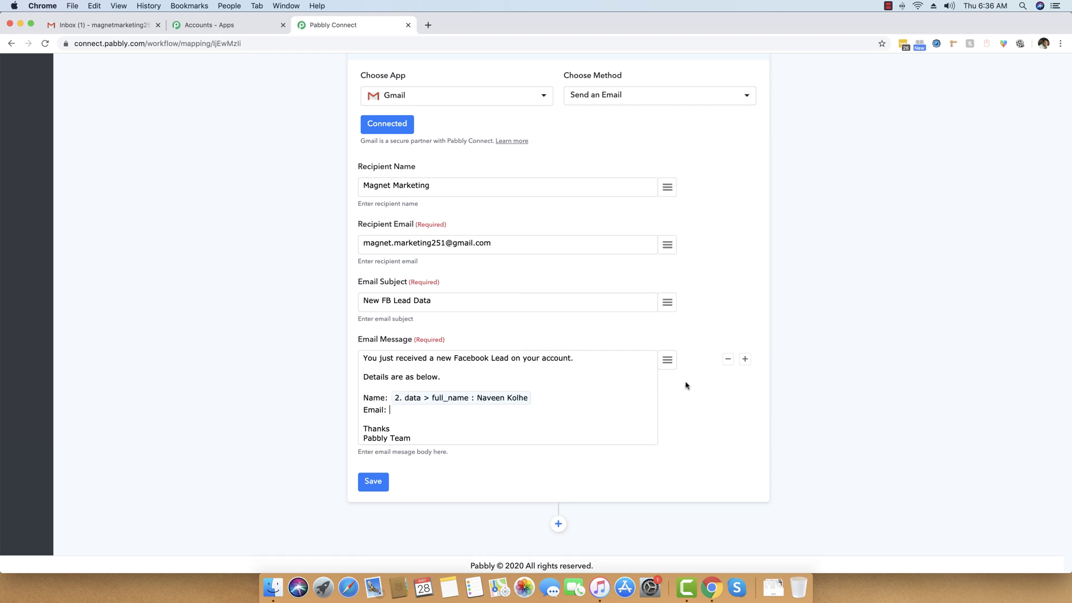
left_click(672, 362)
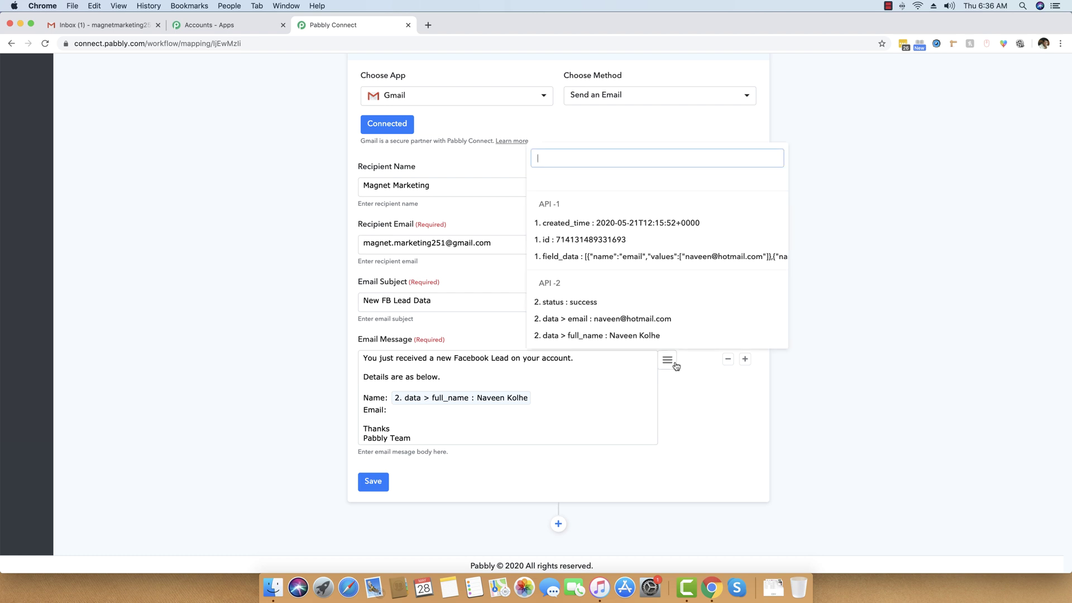
left_click(613, 321)
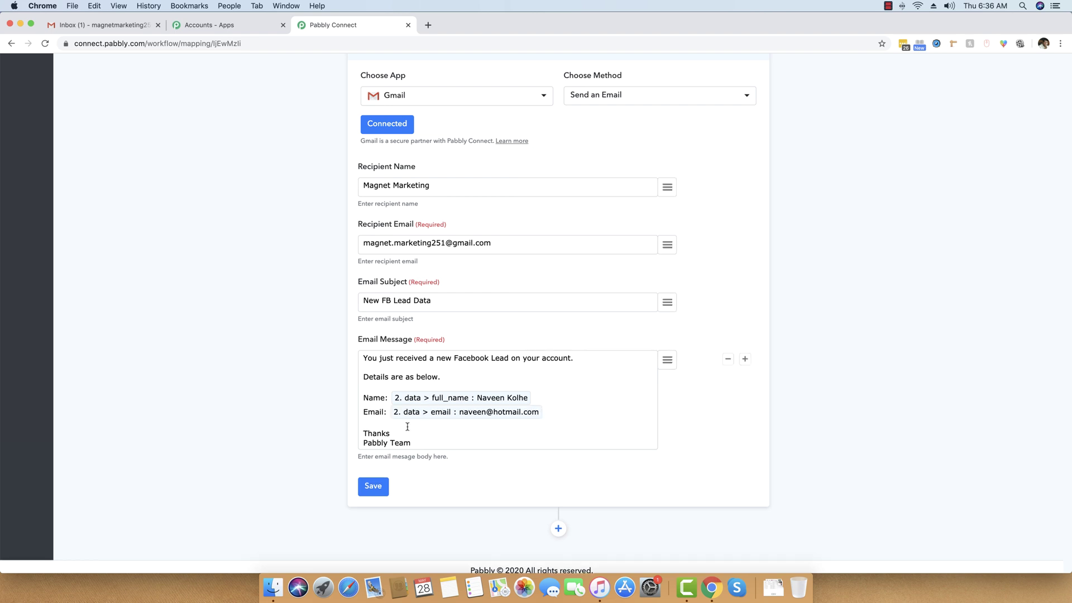
Step: Save the Gmail step and send a test email, then bring up the Gmail inbox
left_click(373, 487)
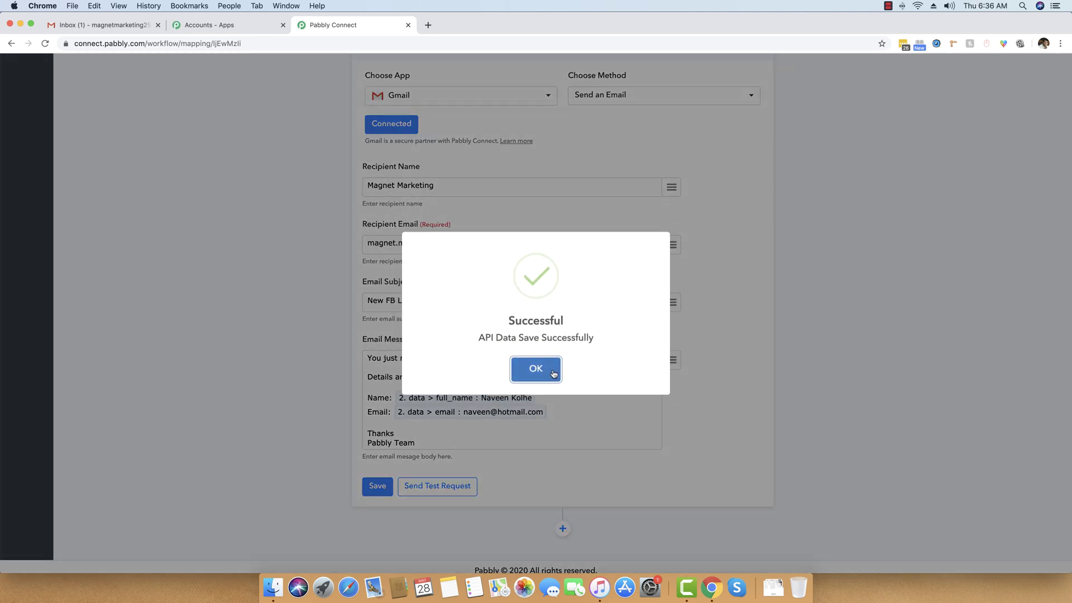
left_click(535, 368)
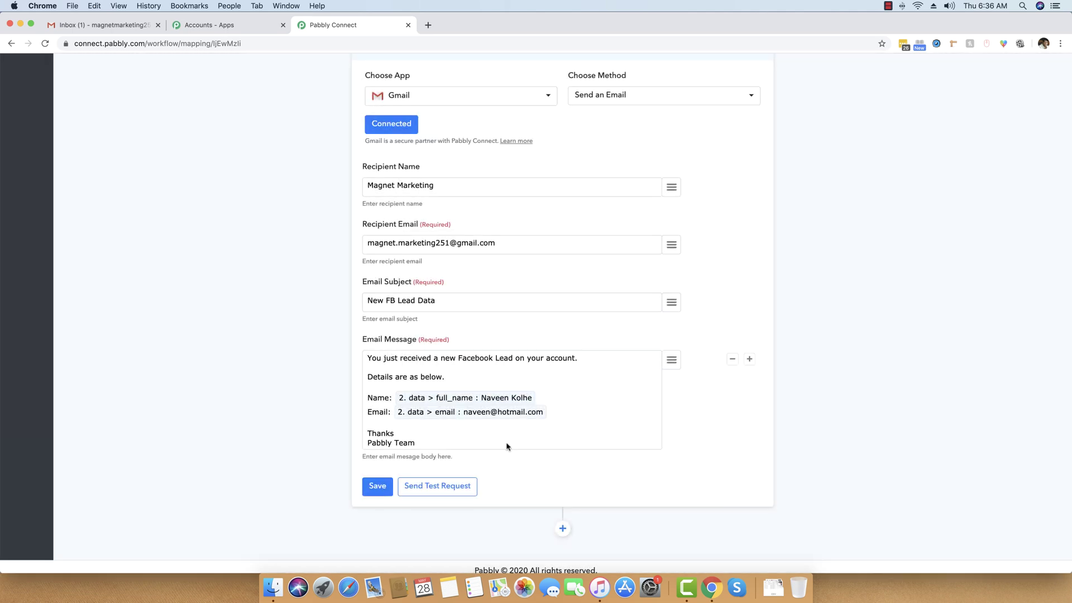
left_click(451, 486)
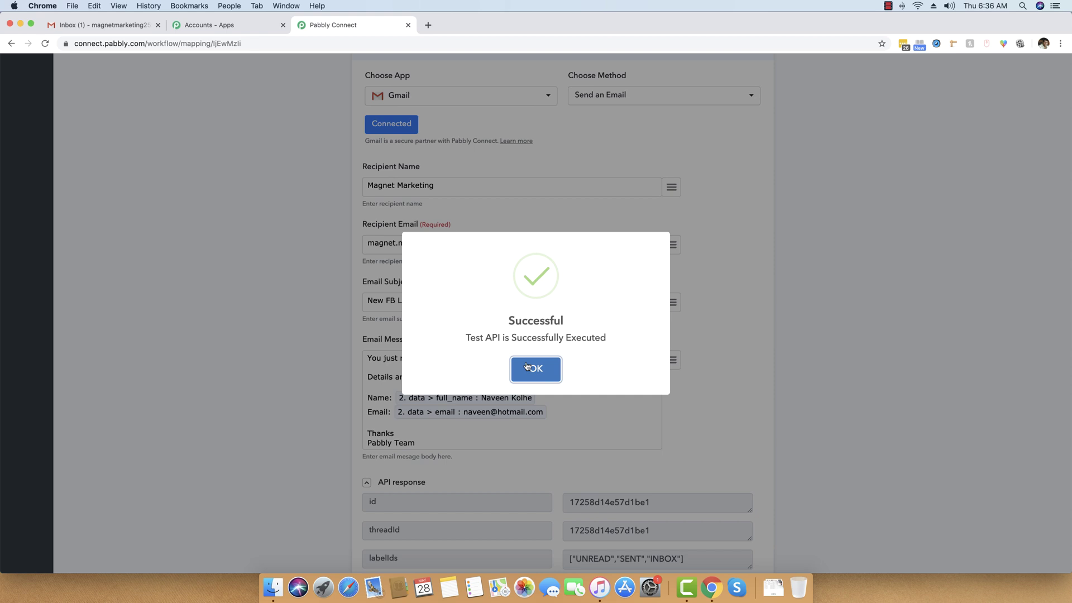
left_click(536, 369)
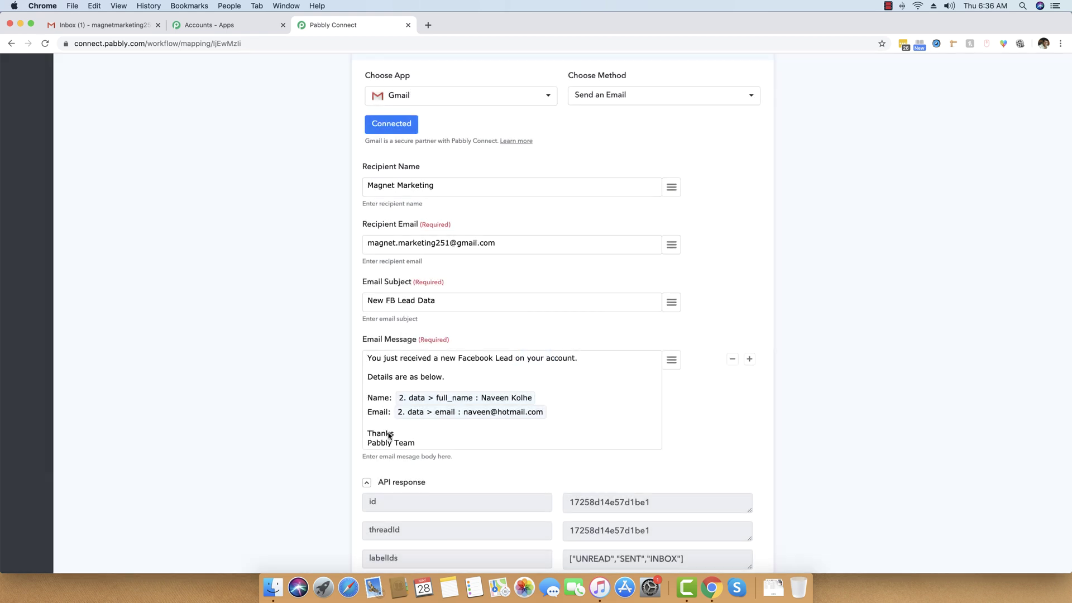
left_click(379, 483)
left_click(106, 31)
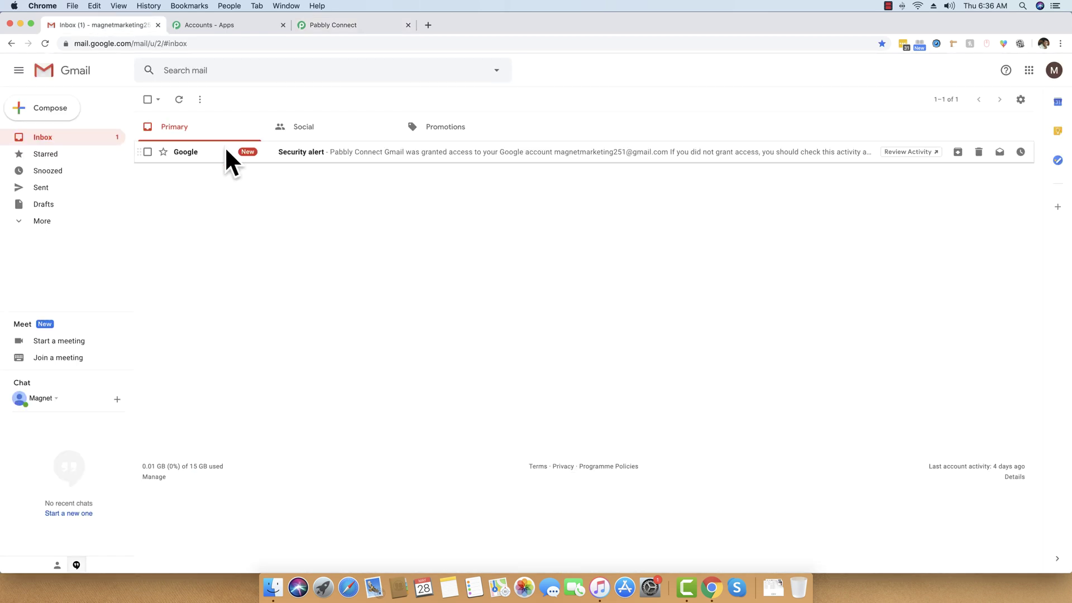
Step: Refresh the inbox and open the 'New FB Lead Data' email to verify name and email
left_click(98, 141)
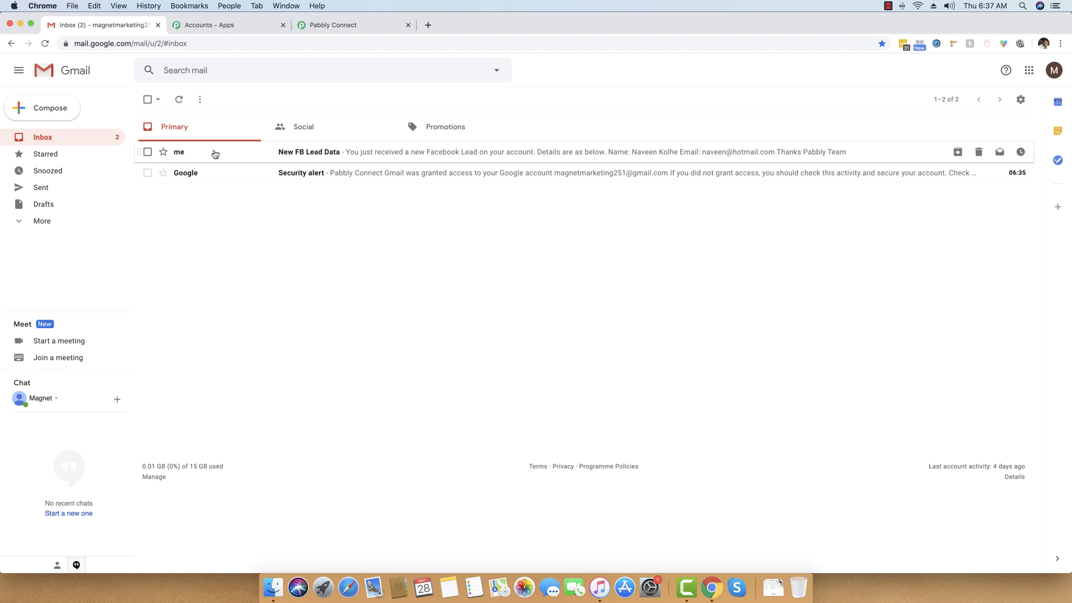
left_click(327, 158)
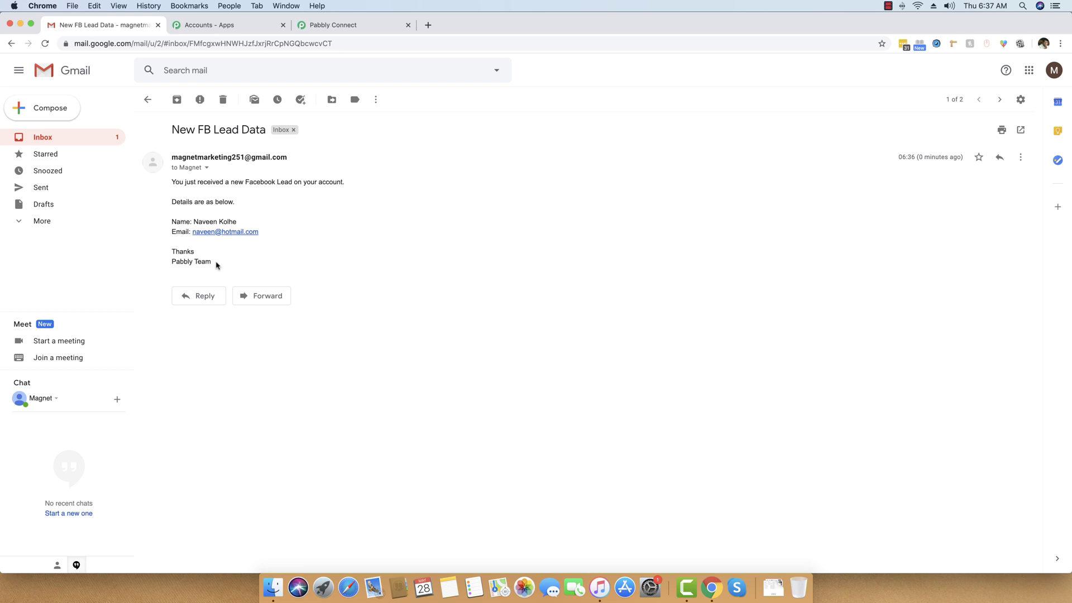
left_click(94, 140)
Step: Return to the Pabbly Connect workflow and save the Gmail step again
left_click(223, 24)
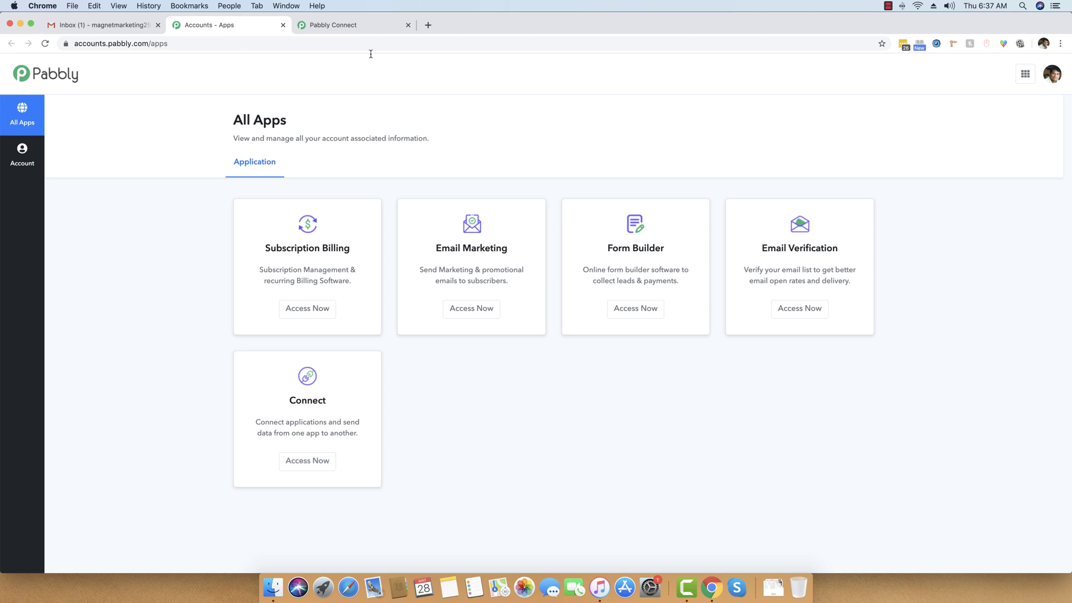
left_click(353, 24)
left_click(375, 507)
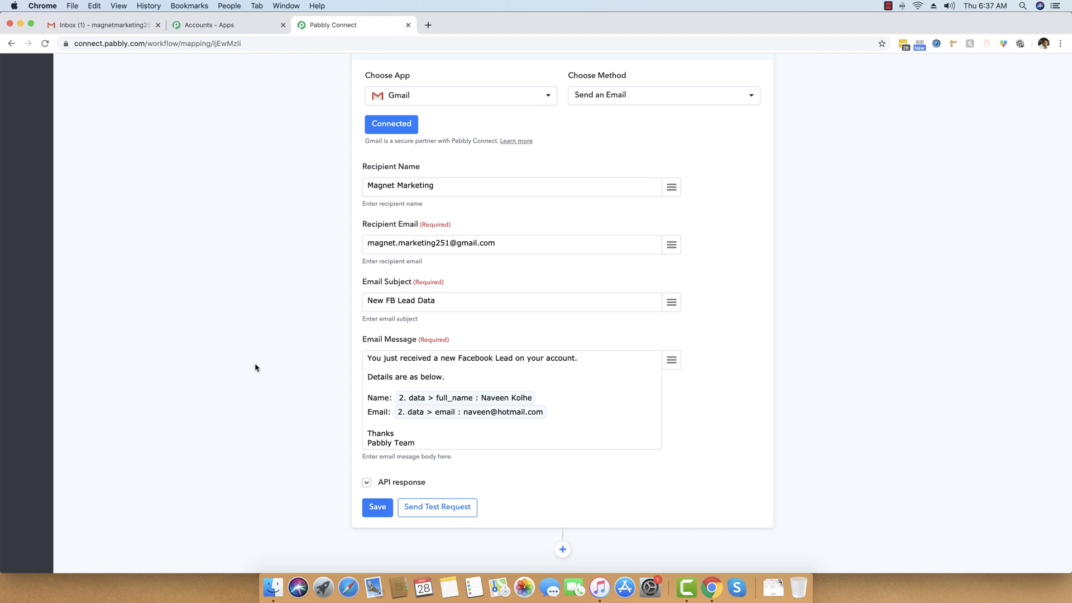
Step: Review the workflow from the Facebook Lead Ads trigger to the Gmail step, then view the inbox
scroll(258, 358, "up", 12)
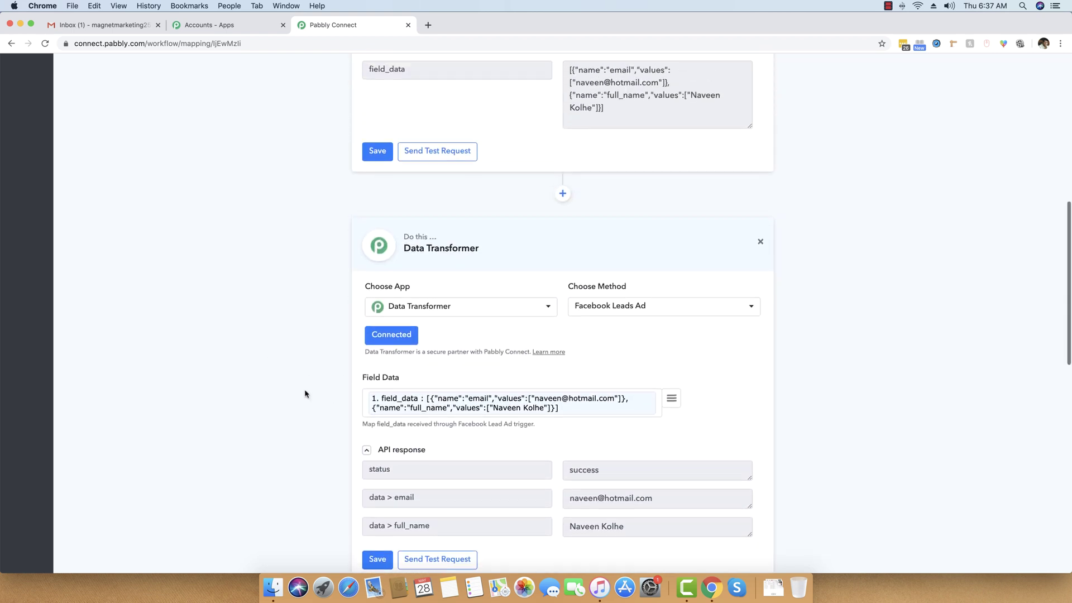
scroll(305, 393, "up", 8)
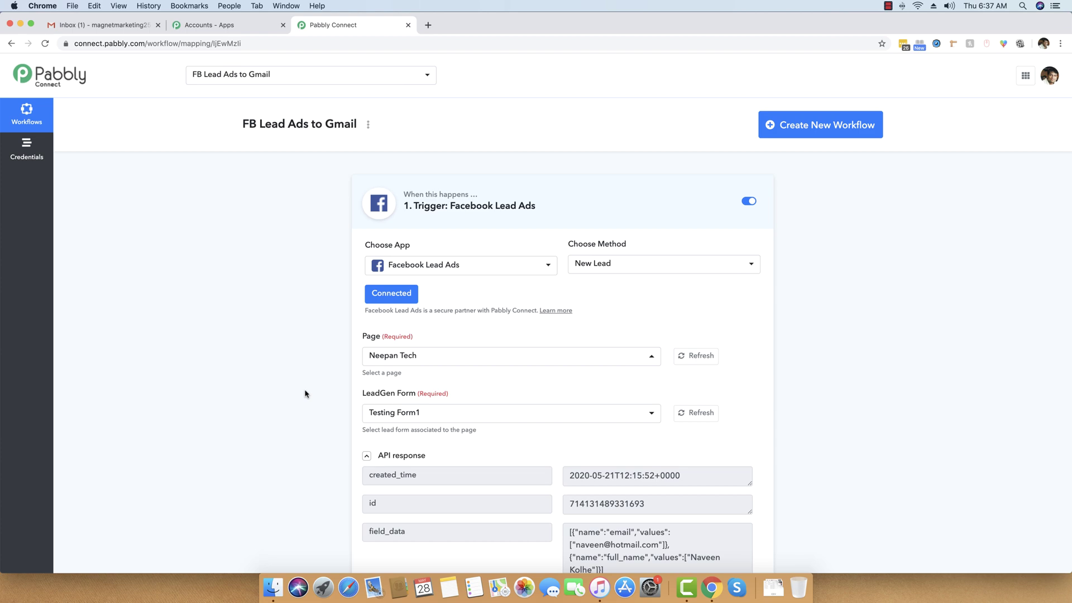
scroll(305, 393, "down", 20)
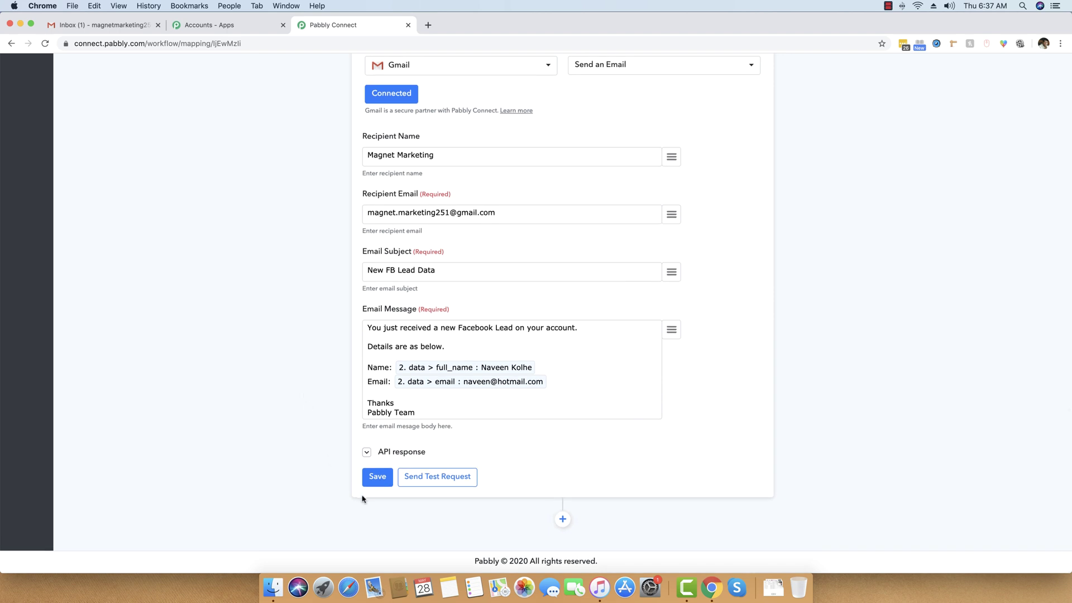
left_click(98, 26)
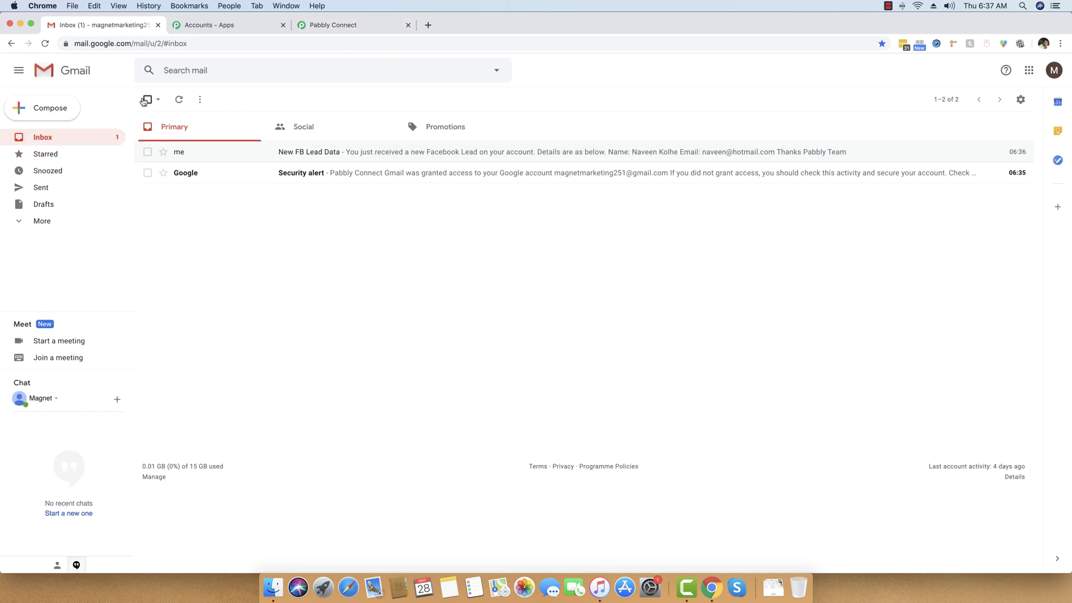
Step: Mark both inbox emails as read, clear the selection, and return to Pabbly Connect
left_click(147, 99)
left_click(378, 100)
left_click(402, 114)
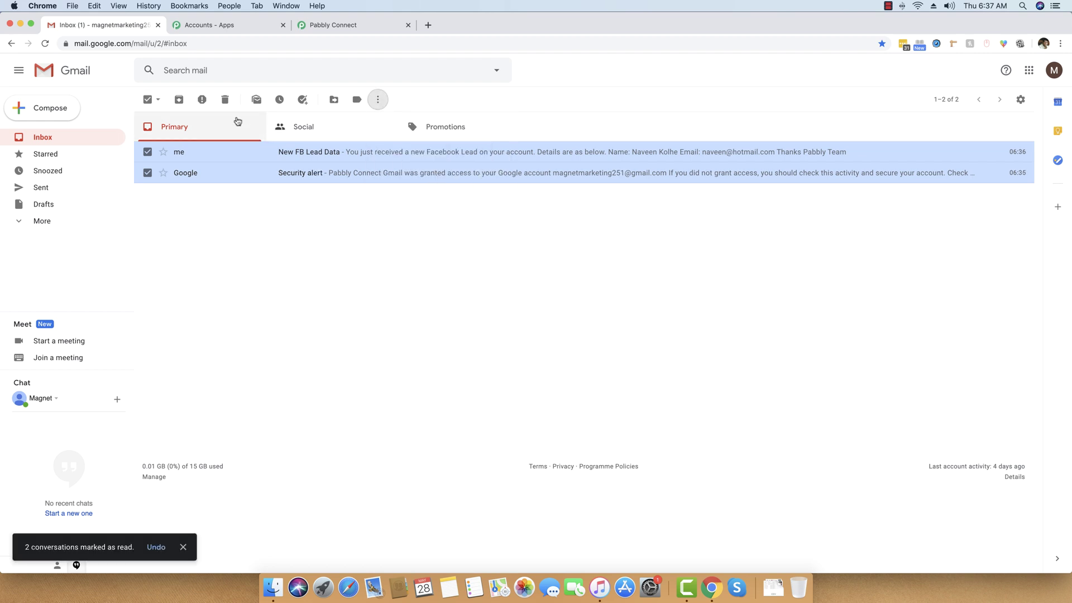
left_click(146, 100)
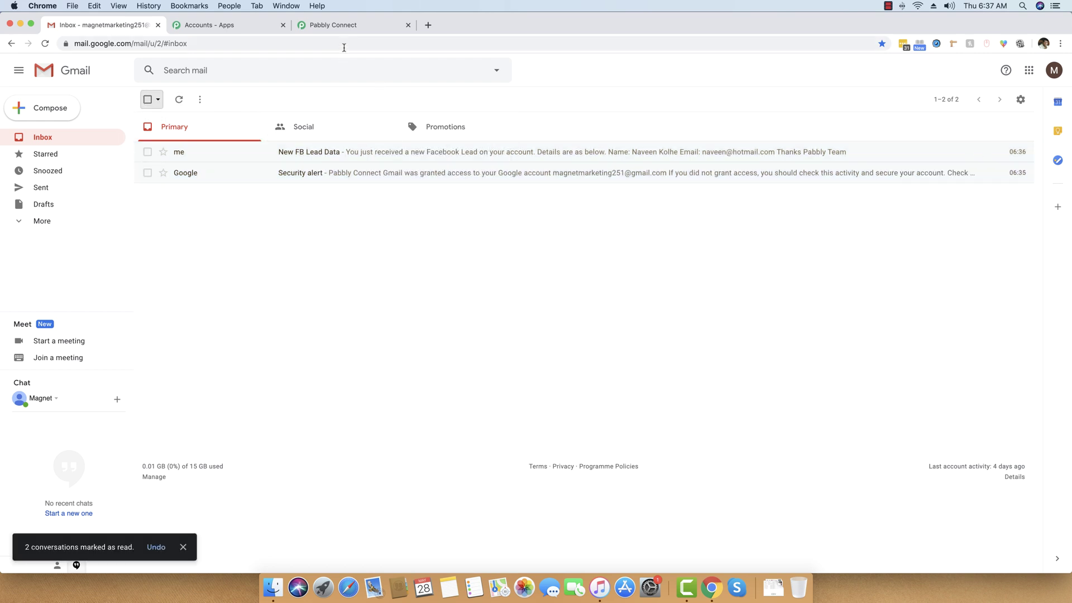
left_click(335, 26)
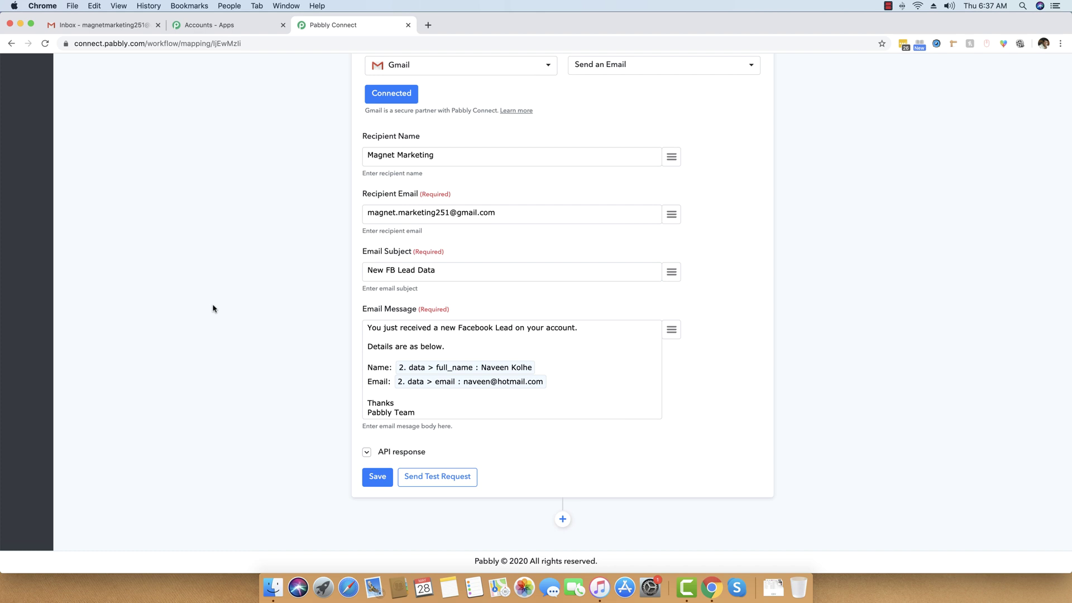
Step: Load Google Sheets via 'sheets' in a new tab and start a blank spreadsheet
left_click(428, 24)
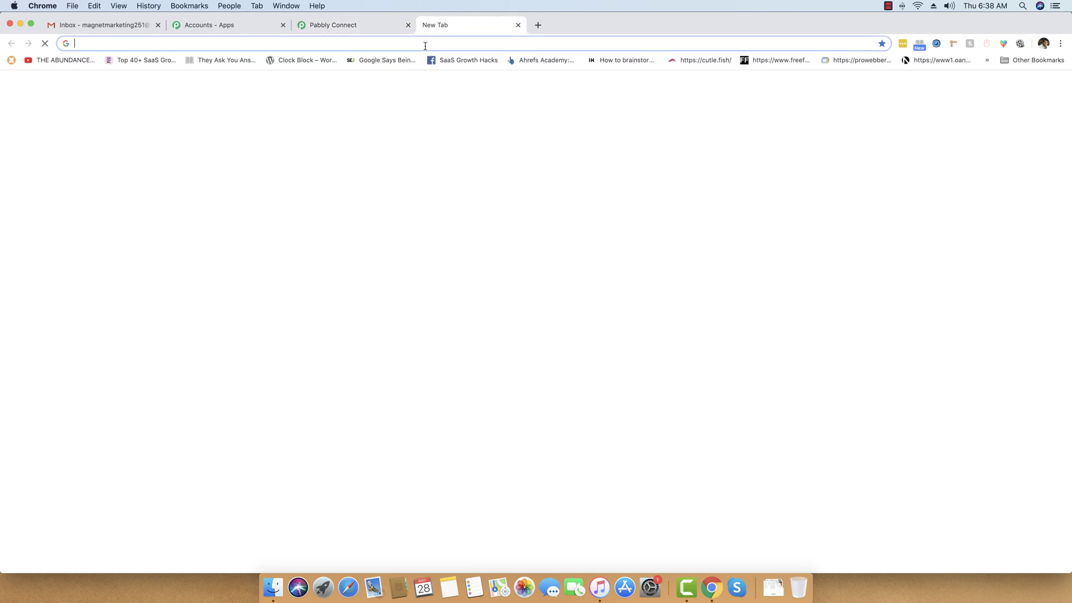
type("sheets")
key("Return")
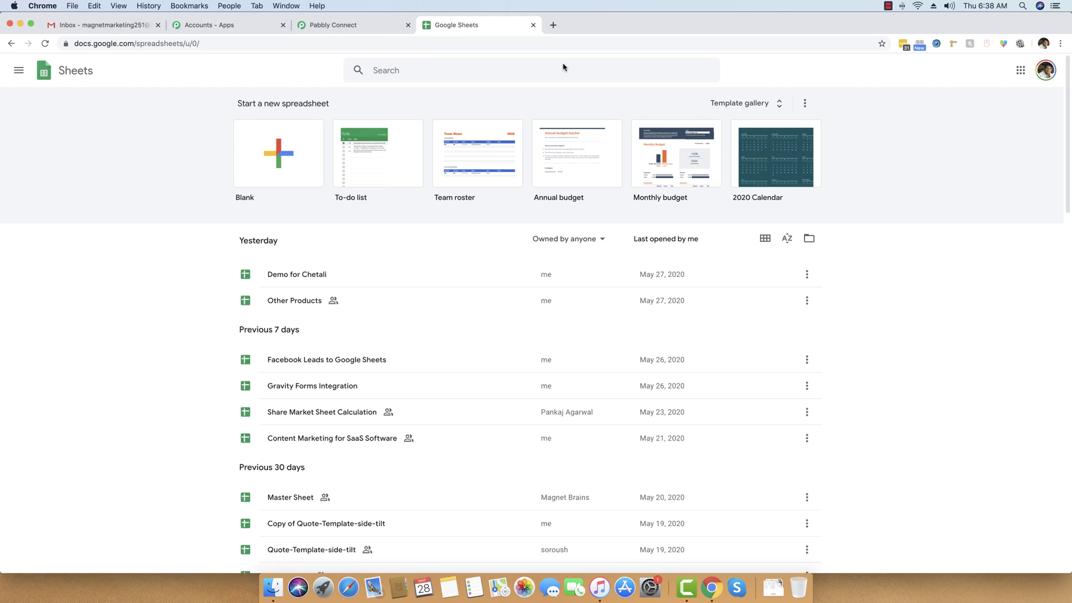
left_click(1045, 71)
left_click(1045, 71)
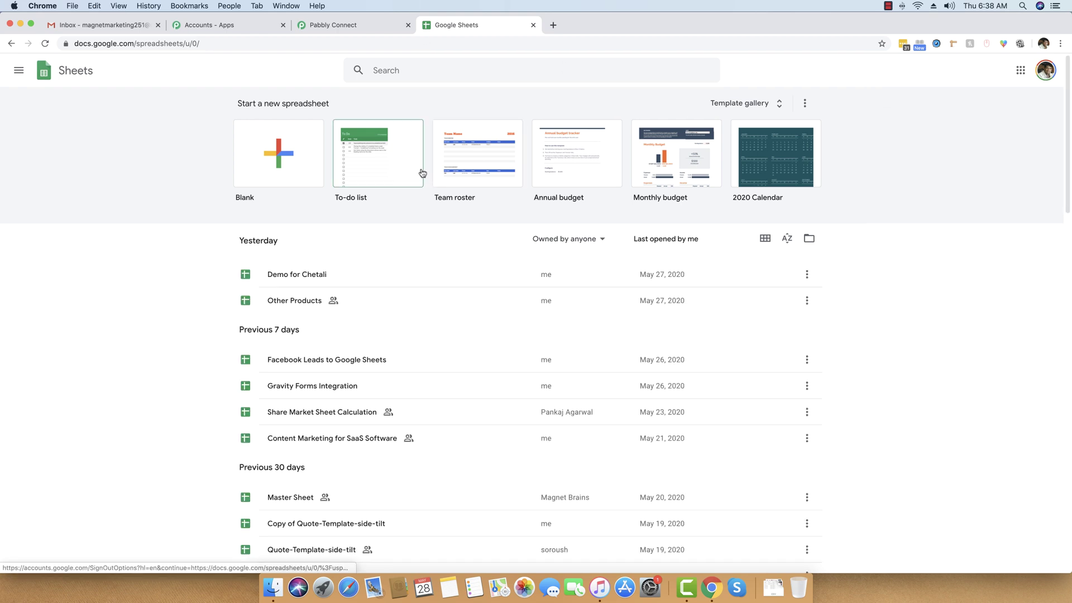
left_click(274, 147)
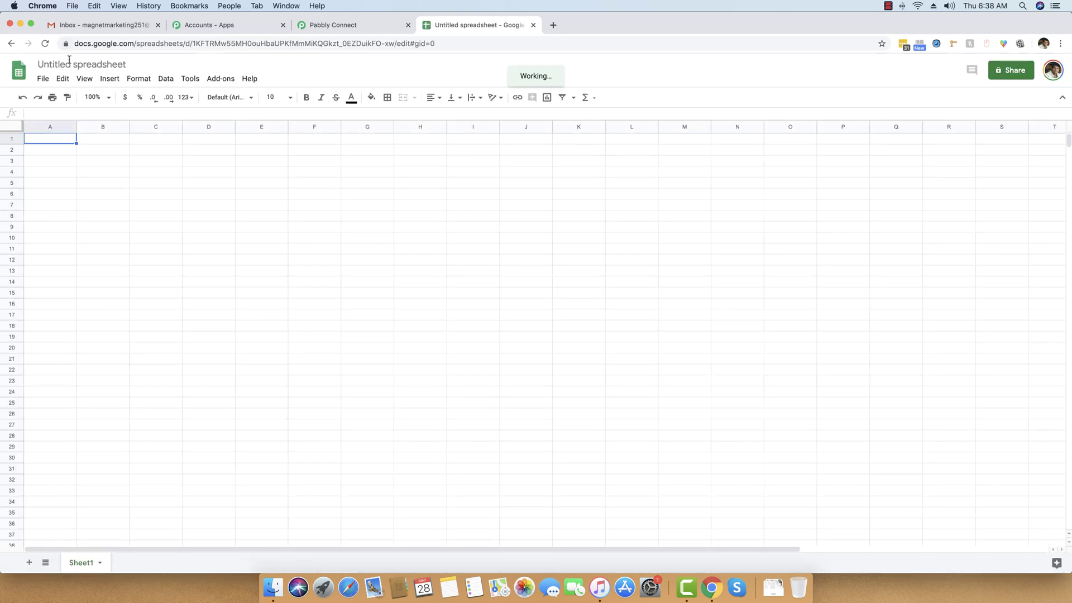
Step: Rename the untitled spreadsheet to 'FB Lead Ad Data'
left_click(70, 63)
type("FB Le")
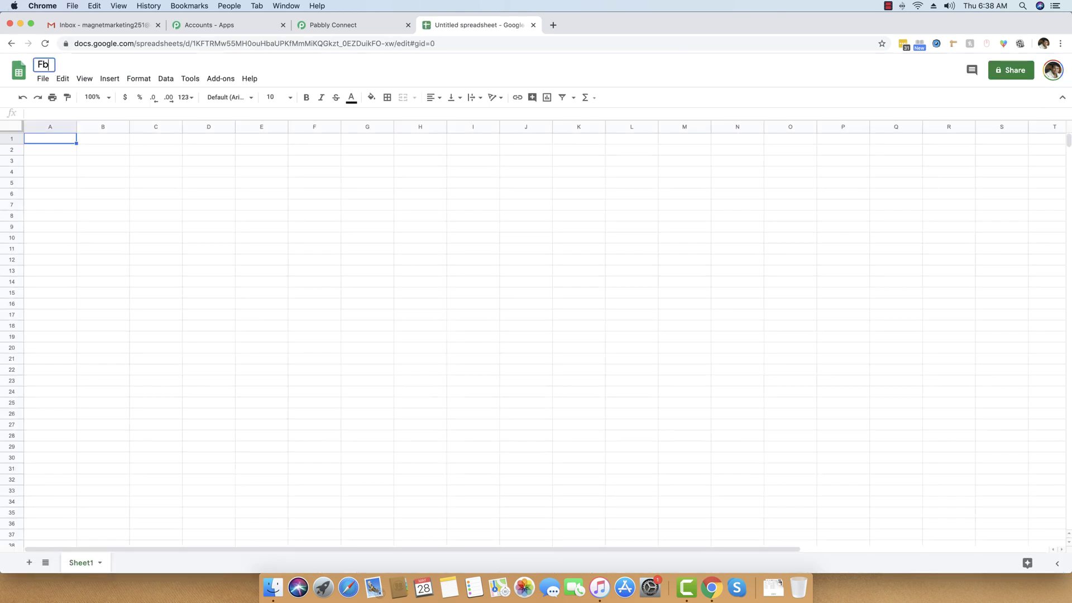
key("BackSpace")
key("BackSpace")
key("BackSpace")
key("BackSpace")
type("B Leads")
key("BackSpace")
type("Ad Data")
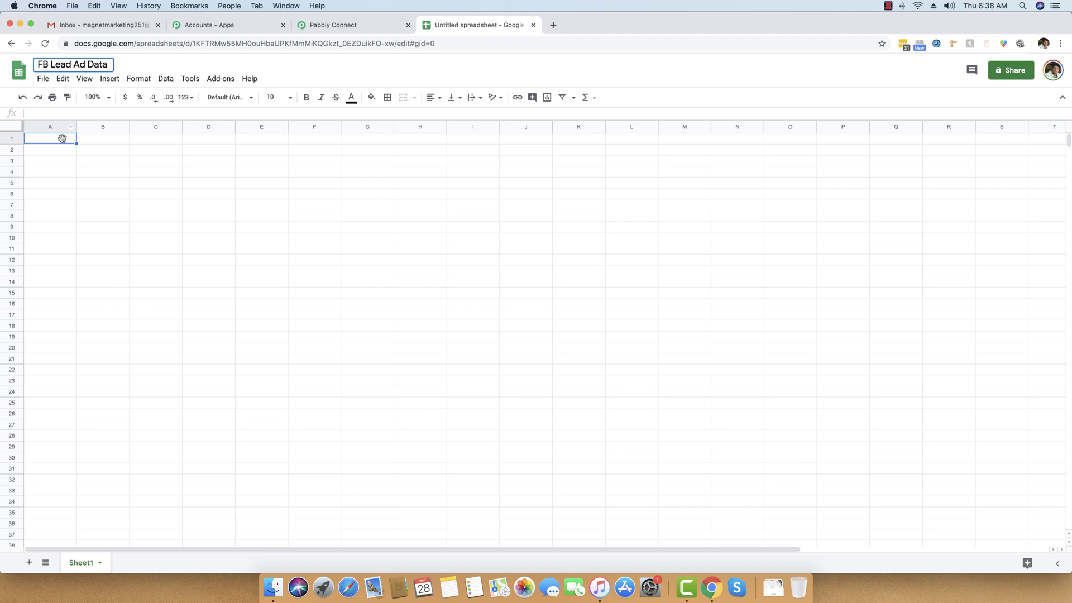
left_click(60, 162)
Step: Enter headers 'Name' in A1 and 'Email' in B1, and widen columns A and B
left_click(56, 140)
type("Nam")
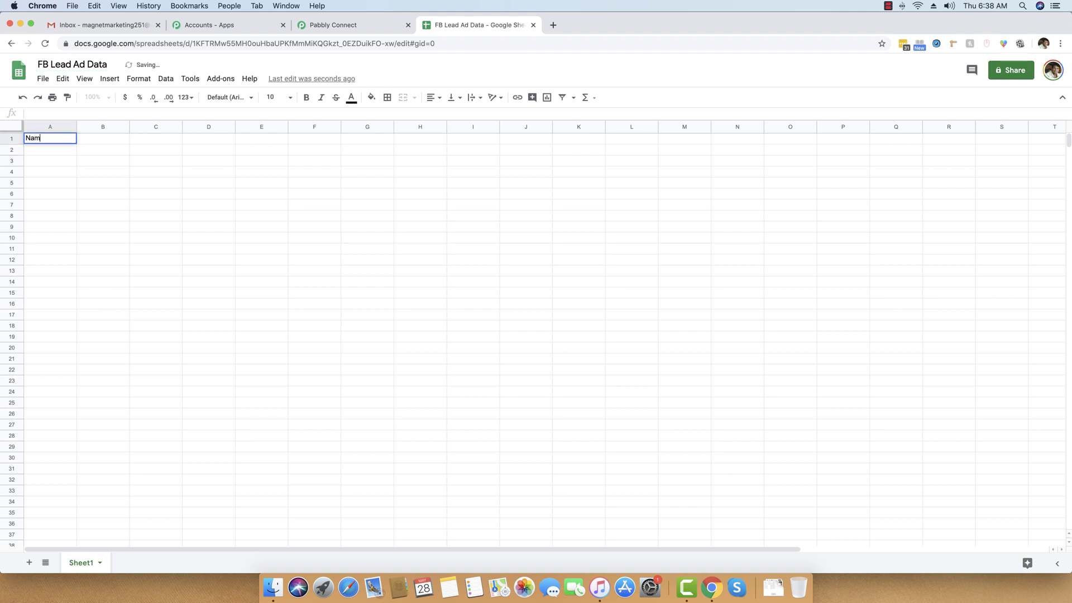
type("e")
key("Tab")
type("Email")
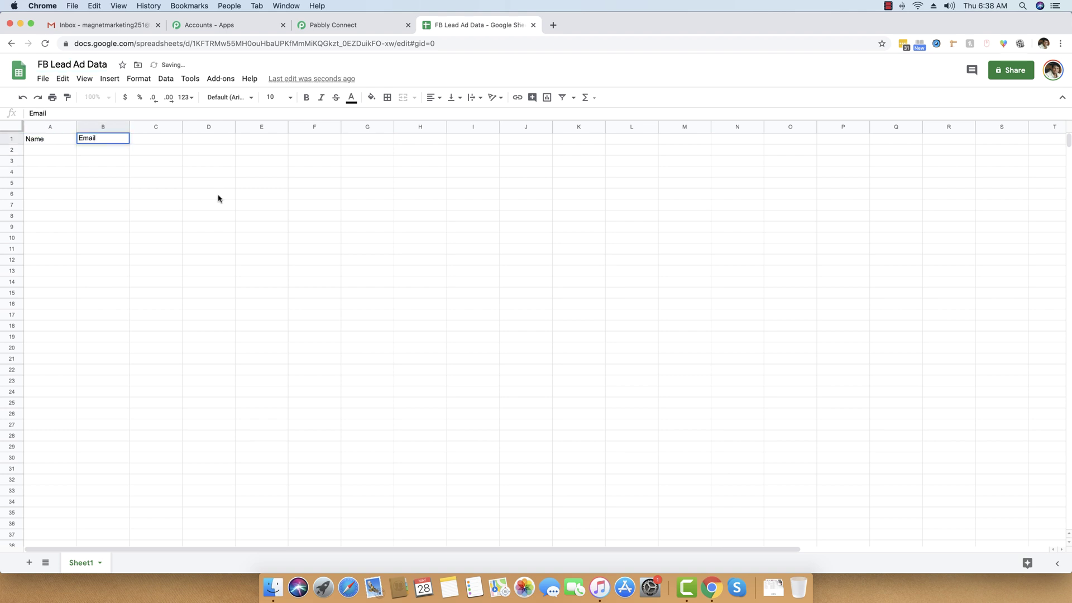
left_click(218, 198)
left_click_drag(77, 126, 221, 126)
left_click(88, 140)
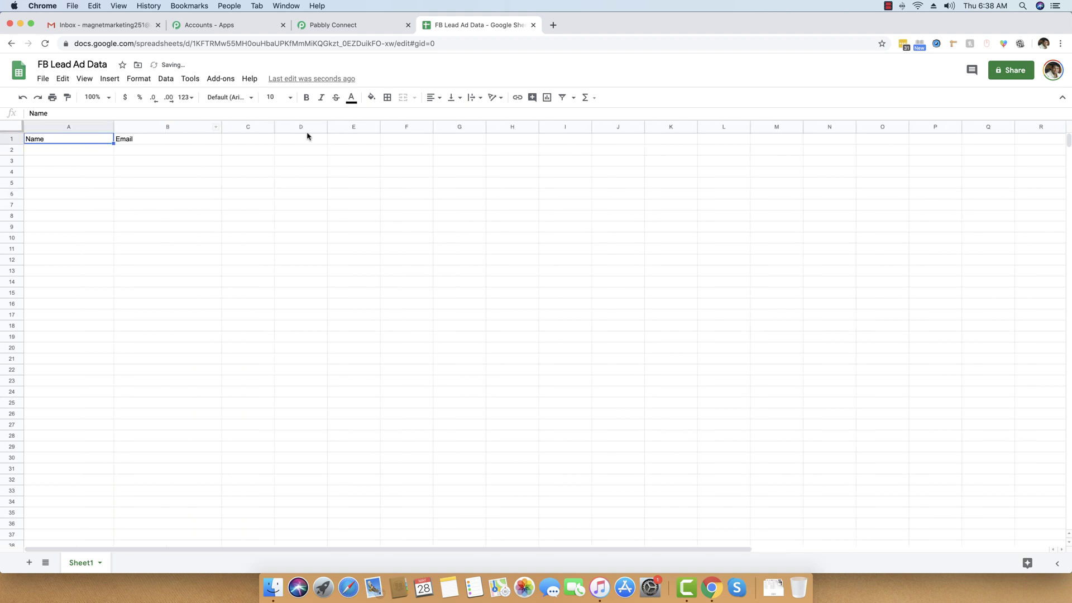
left_click(366, 28)
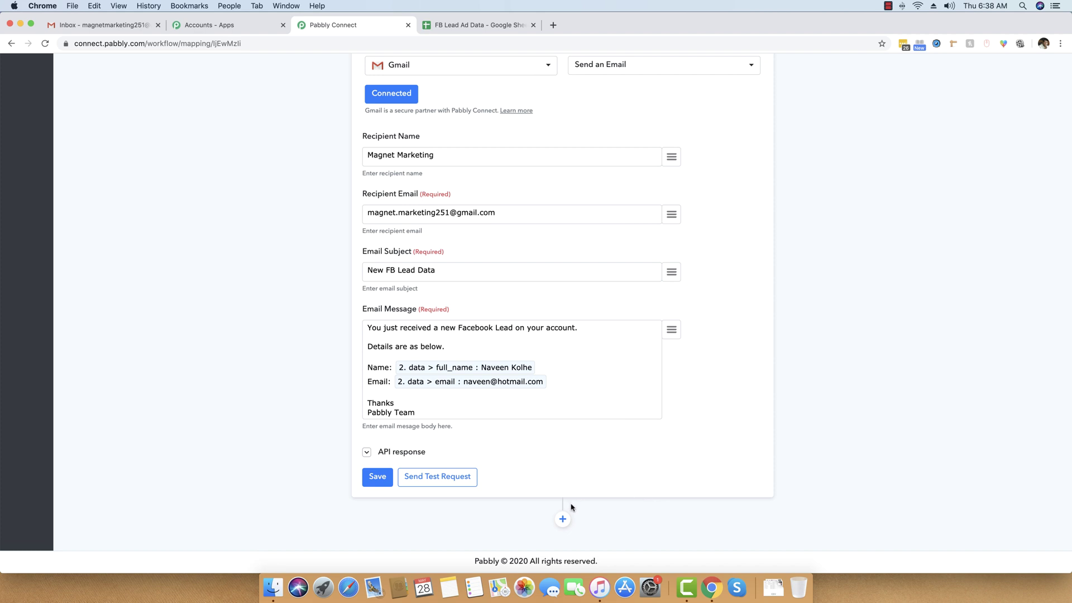
Step: Add a Google Sheets action step after the Gmail step using the Append Values method
left_click(562, 519)
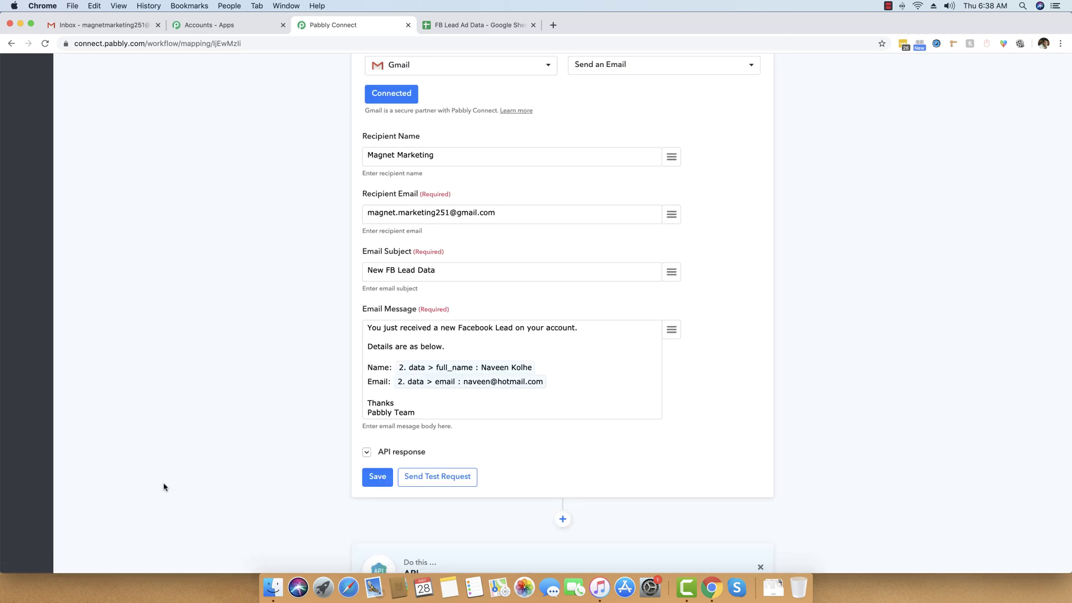
scroll(143, 483, "down", 6)
left_click(405, 321)
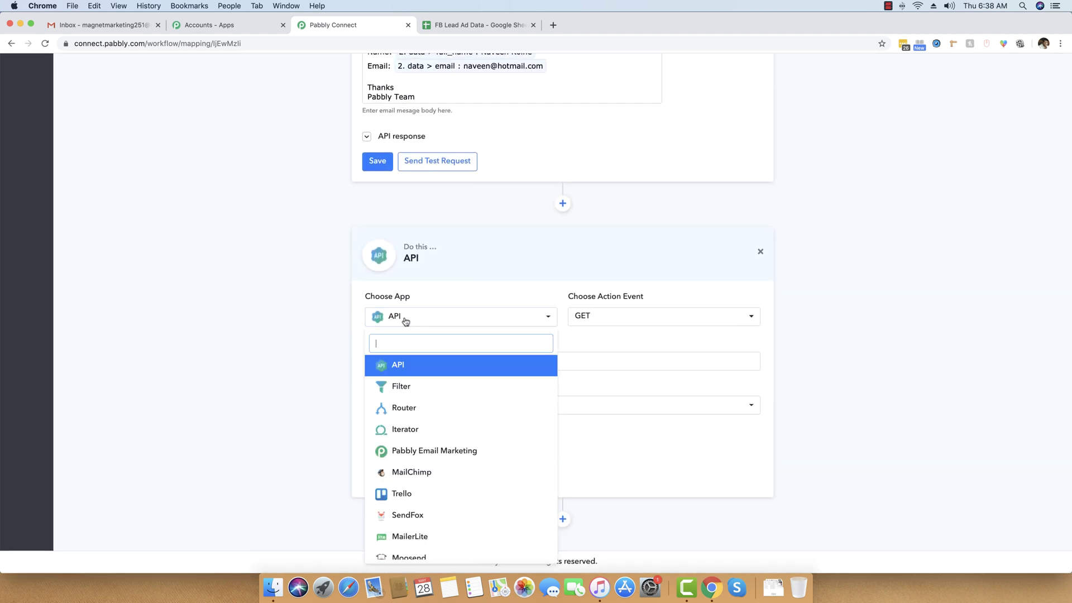
type("google")
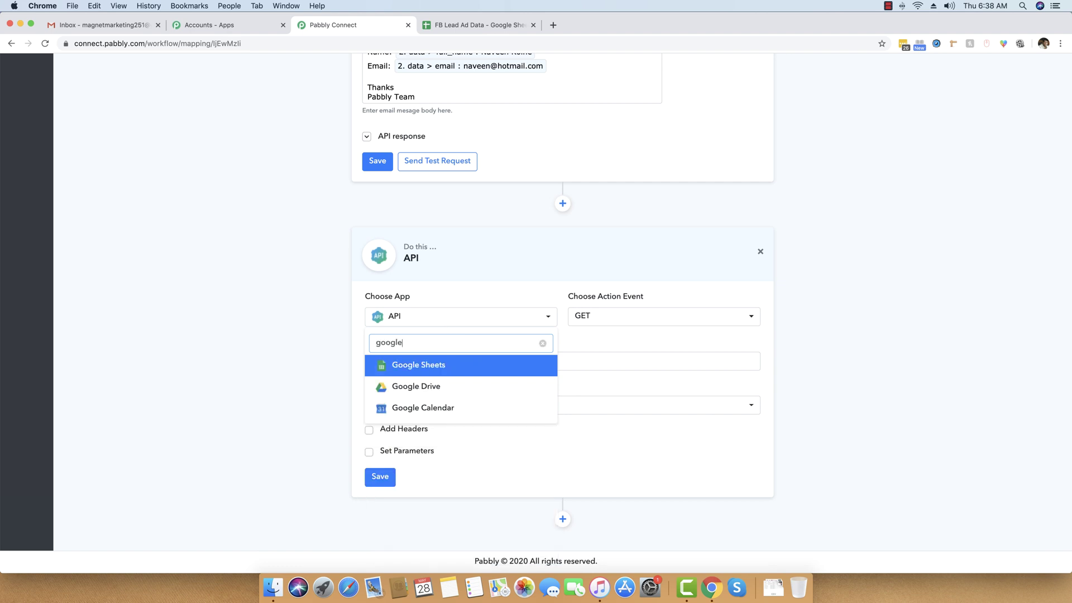
left_click(438, 366)
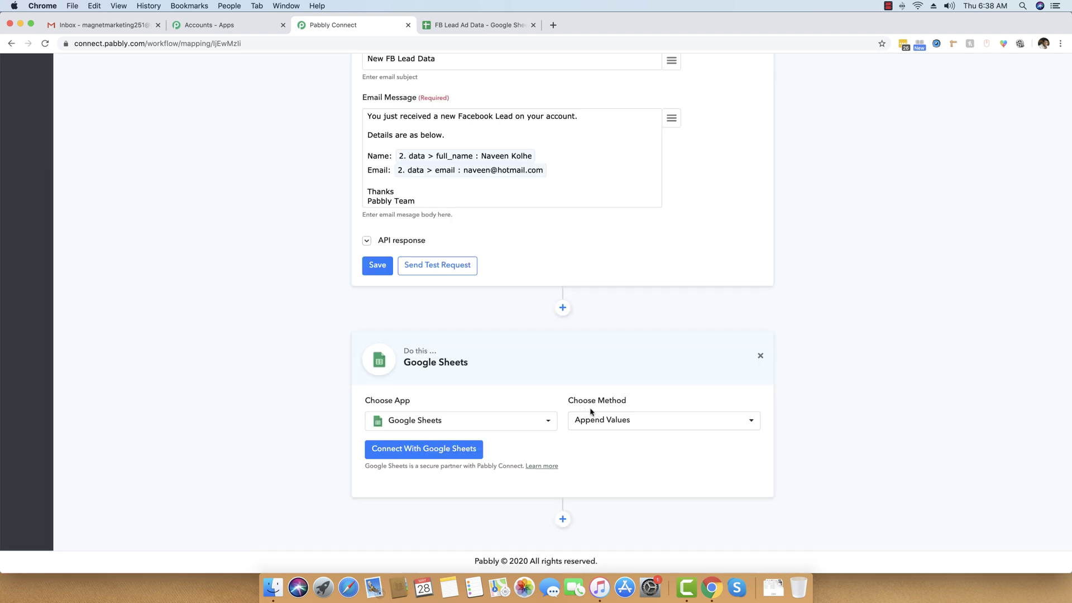
left_click(609, 419)
left_click(611, 420)
Step: Connect a Google account to the Sheets step and allow access to Drive spreadsheets
left_click(414, 451)
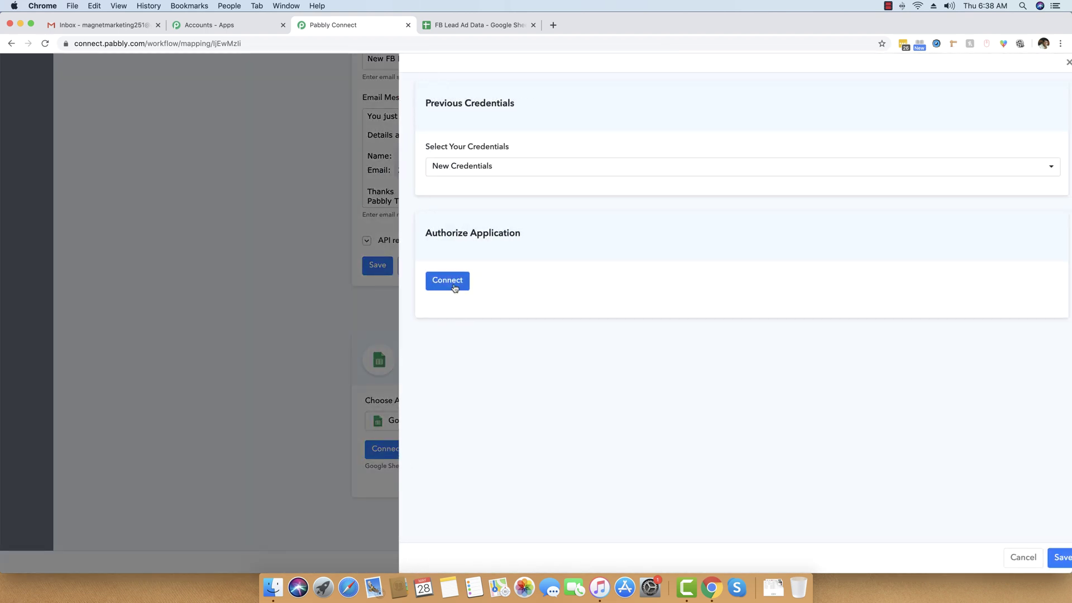
left_click(455, 284)
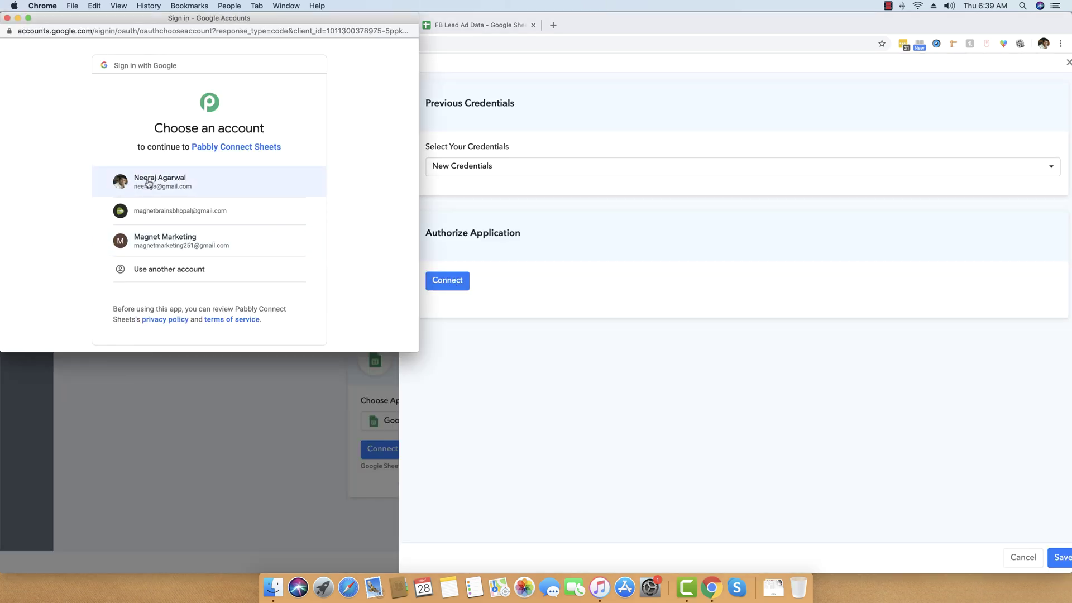
left_click(148, 185)
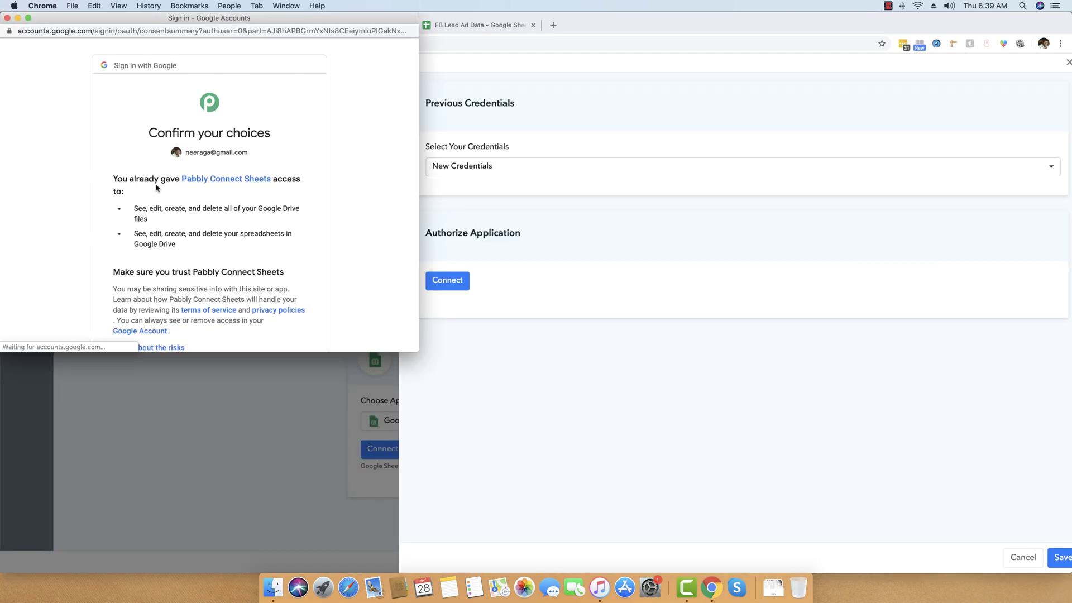
scroll(215, 207, "down", 2)
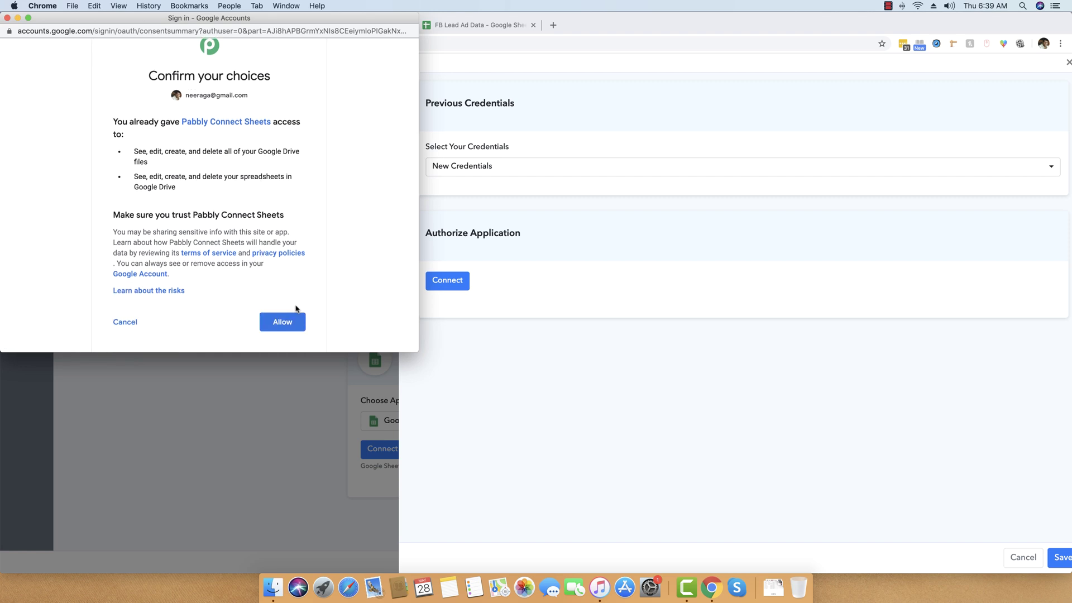
left_click(291, 322)
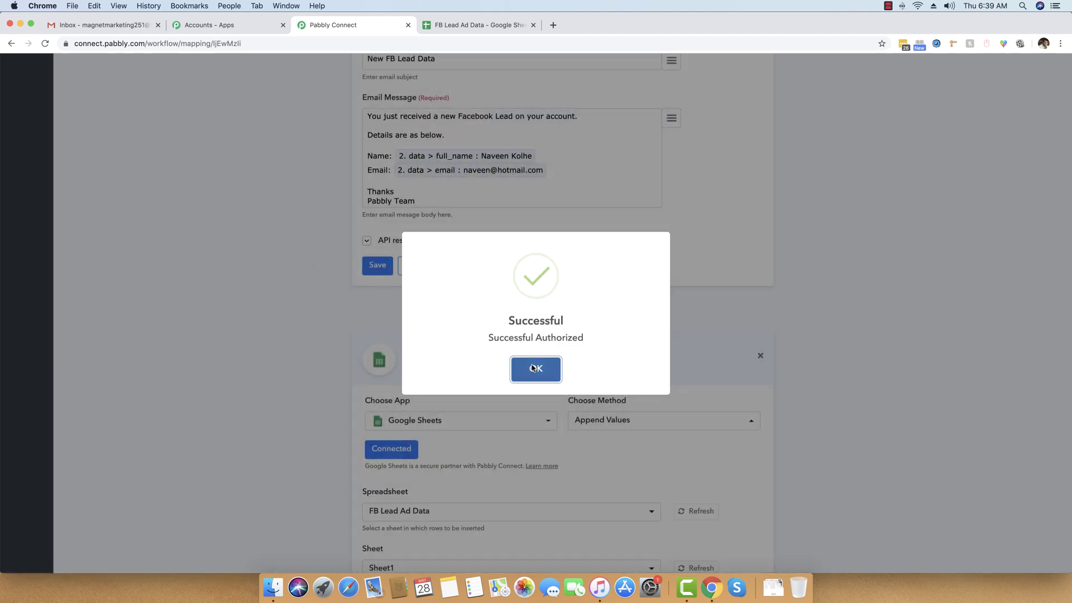
left_click(533, 368)
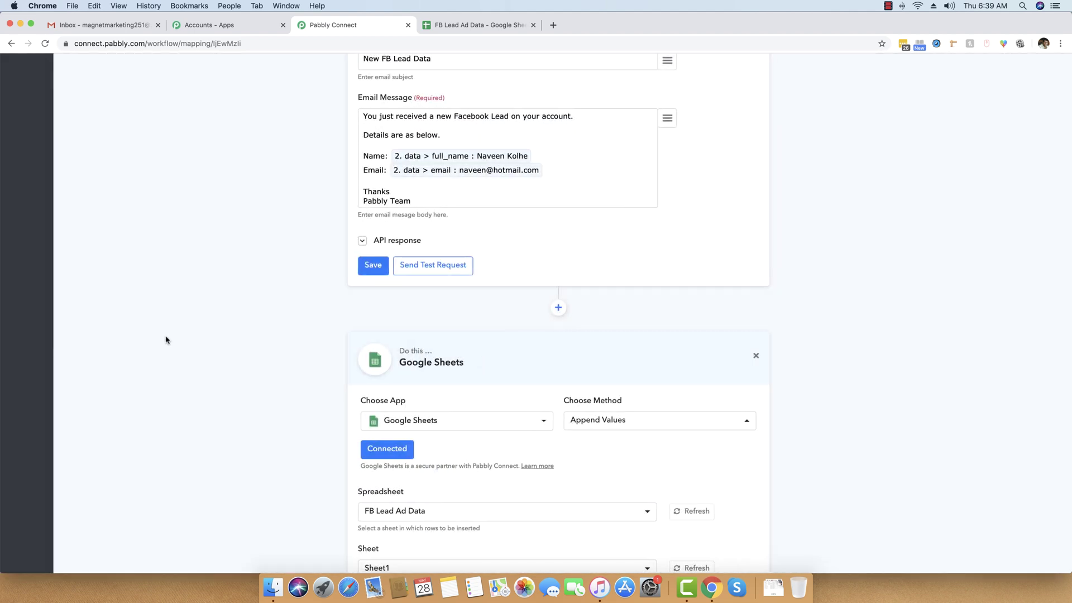
Step: Keep FB Lead Ad Data as the target spreadsheet, checking it in the Sheets tab
scroll(165, 339, "down", 4)
scroll(288, 343, "down", 1)
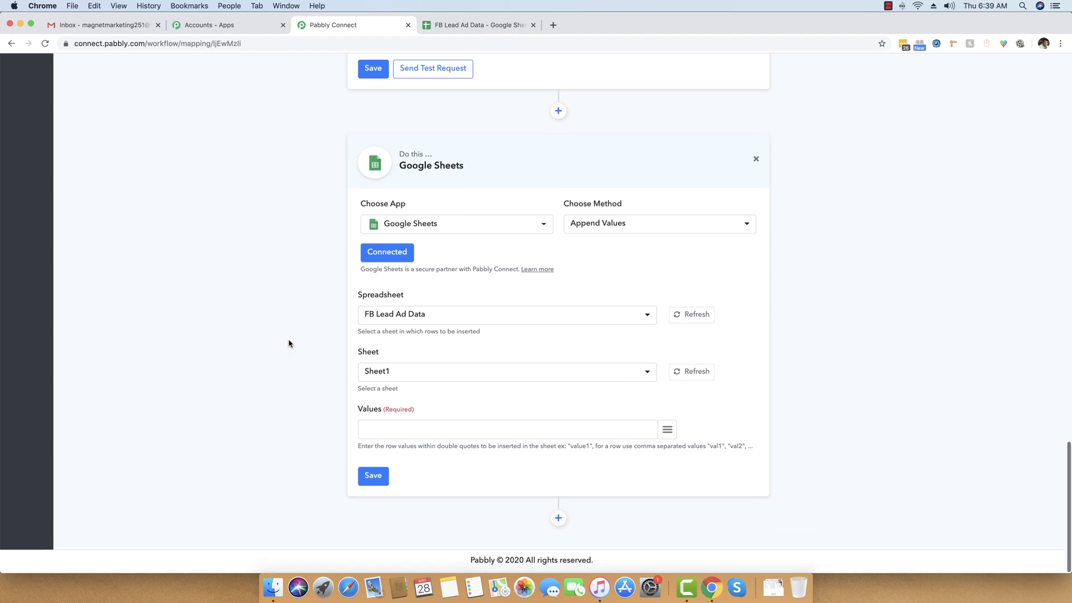
left_click(416, 314)
left_click(414, 316)
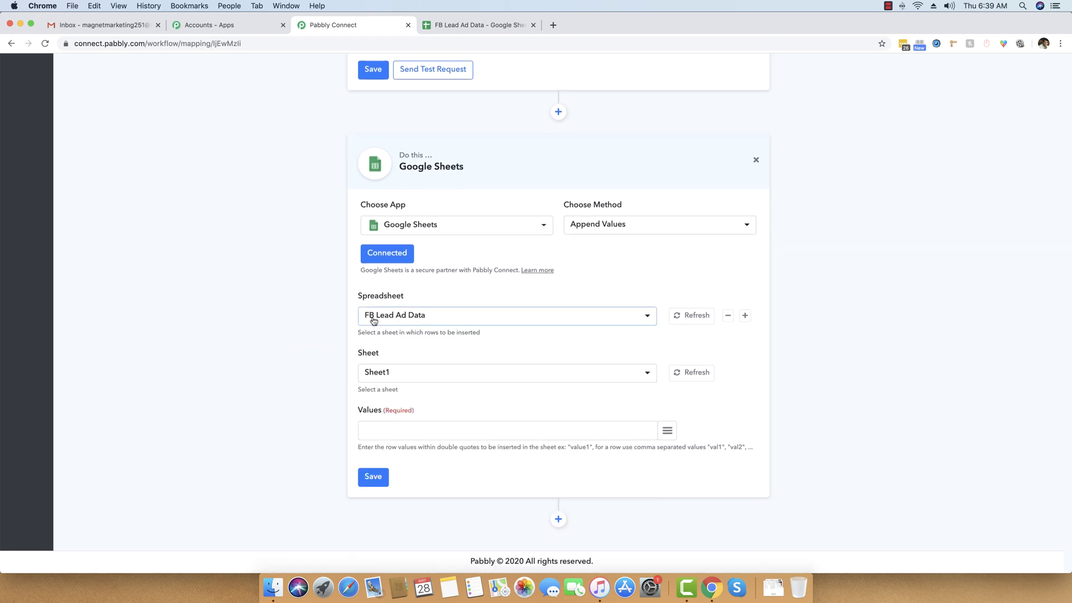
scroll(373, 321, "up", 1)
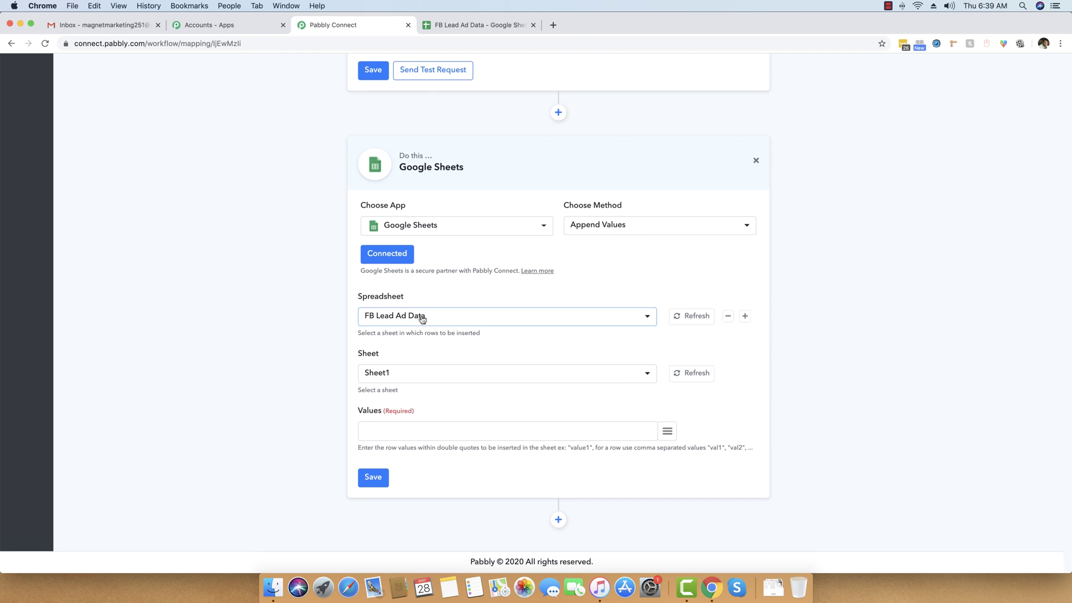
left_click(475, 24)
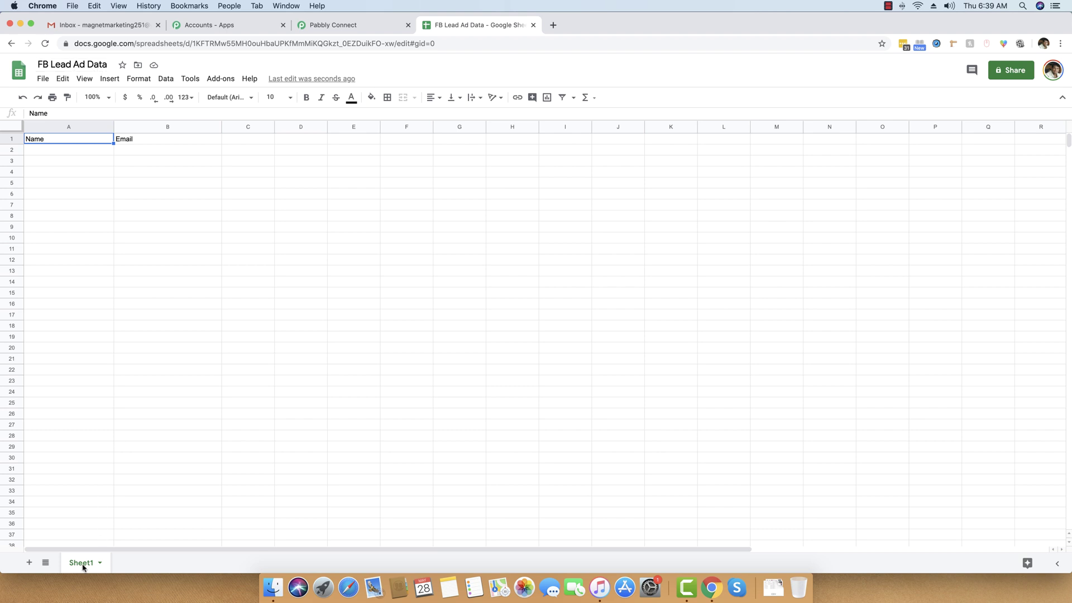
left_click(359, 27)
Step: Choose Sheet1 as the target sheet and confirm its Name and Email headers
left_click(450, 376)
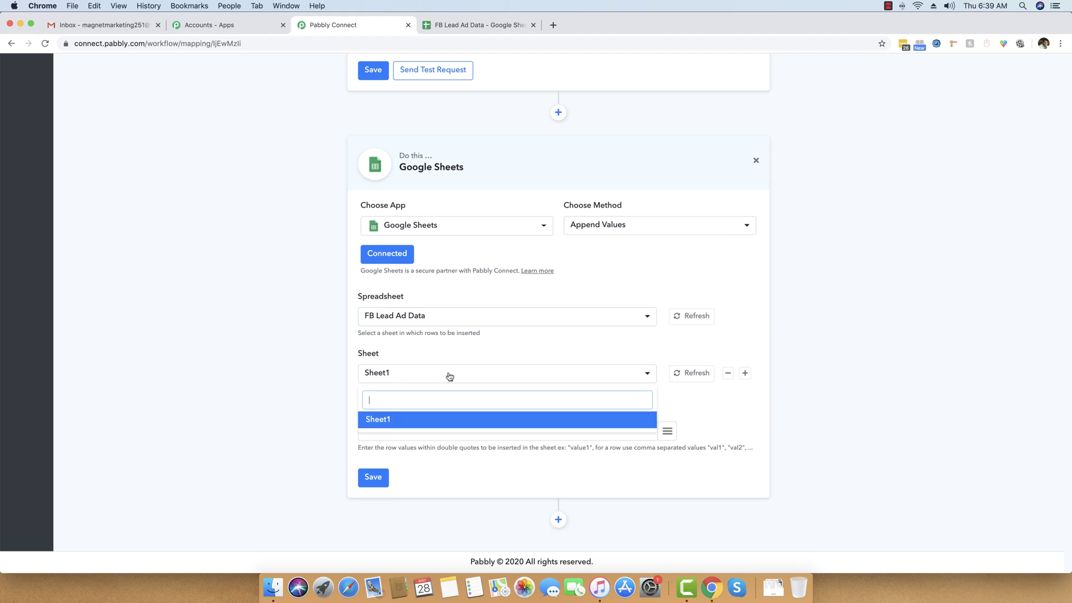
left_click(449, 376)
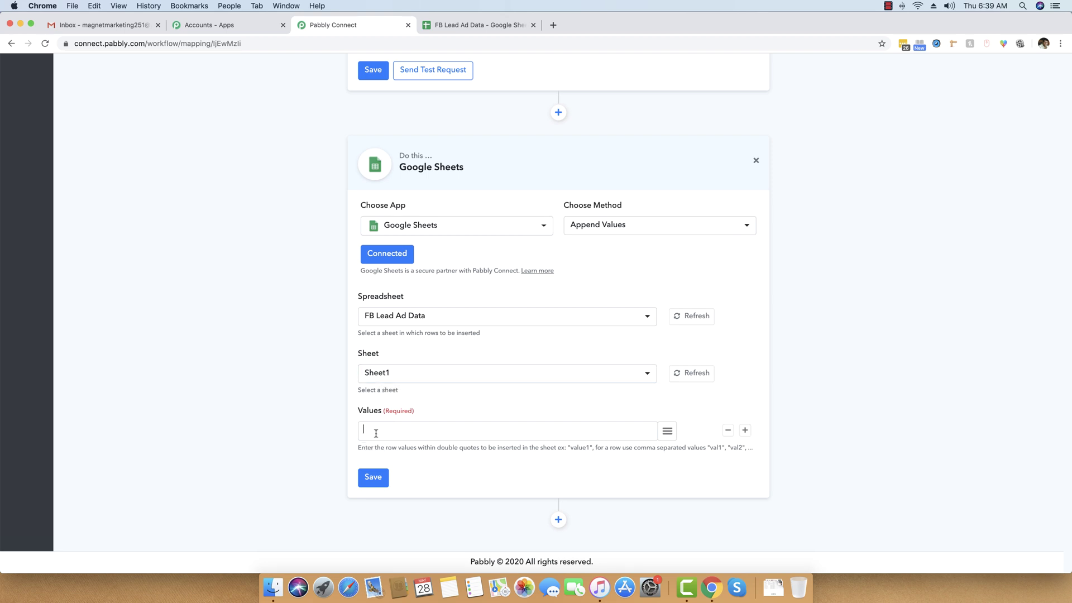
left_click(480, 24)
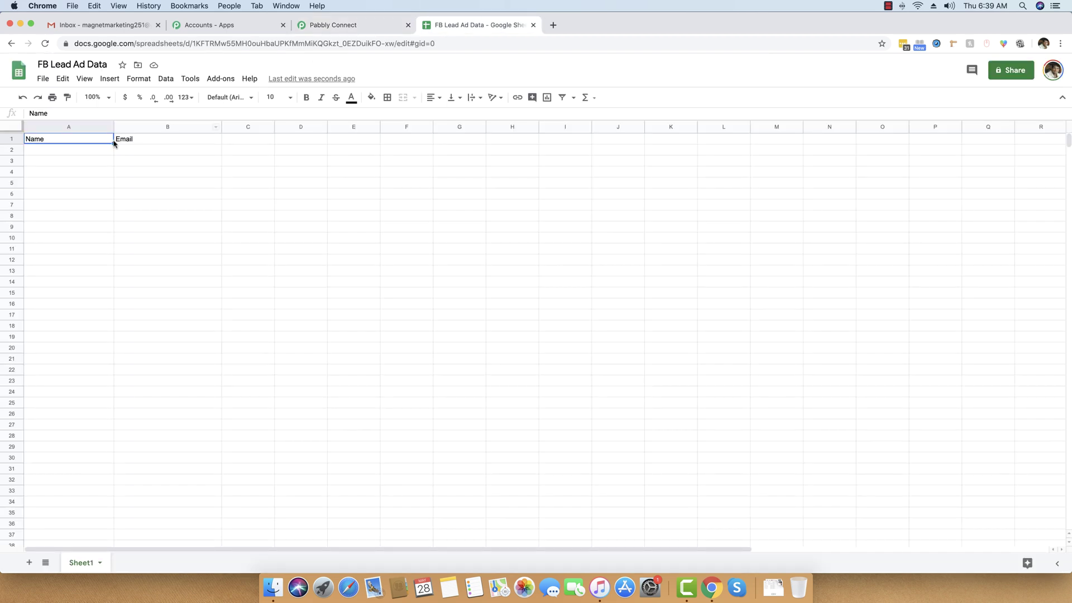
left_click(332, 25)
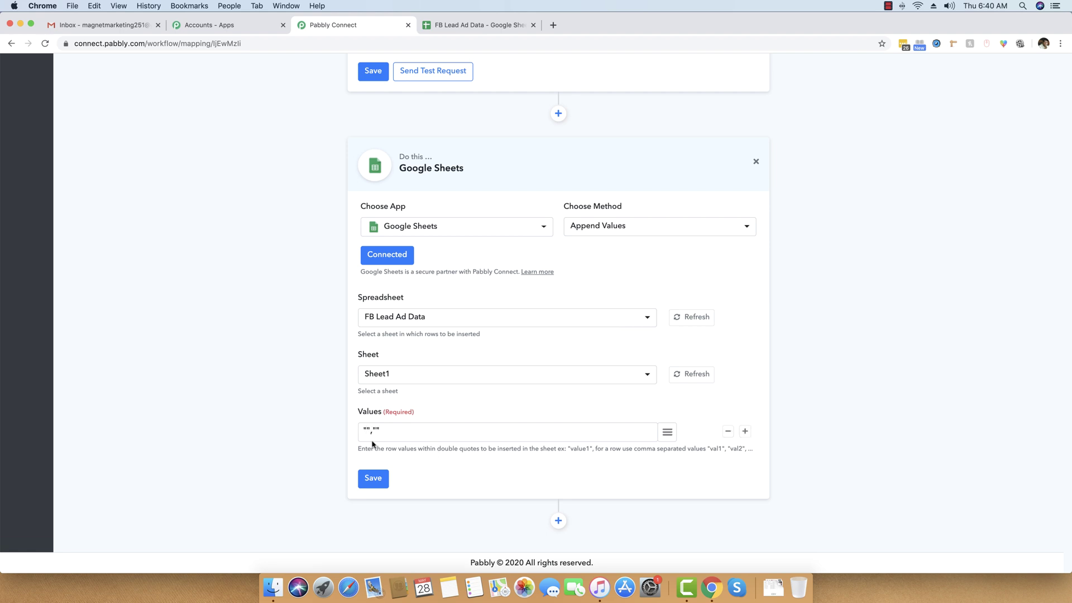
Step: Map the lead's full_name and email fields into the two Values entries
left_click(667, 433)
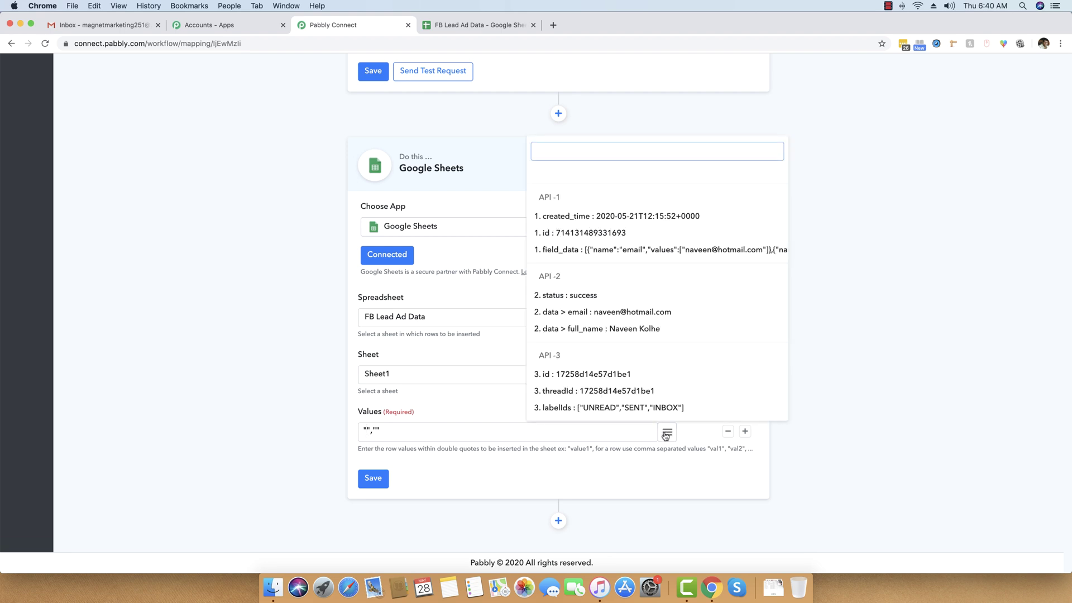
left_click(605, 329)
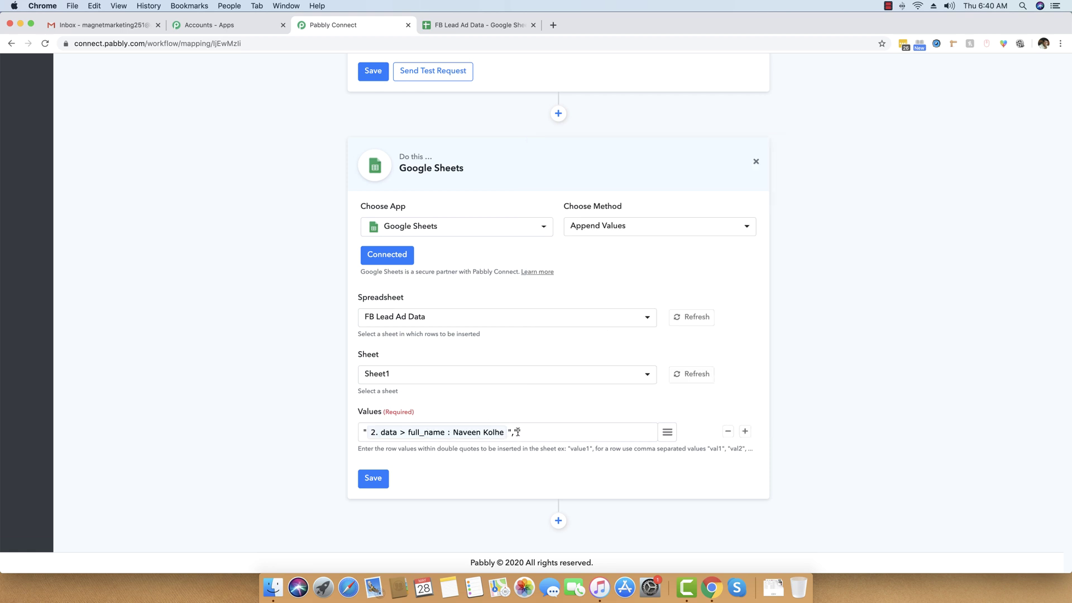
type("\"")
left_click(666, 432)
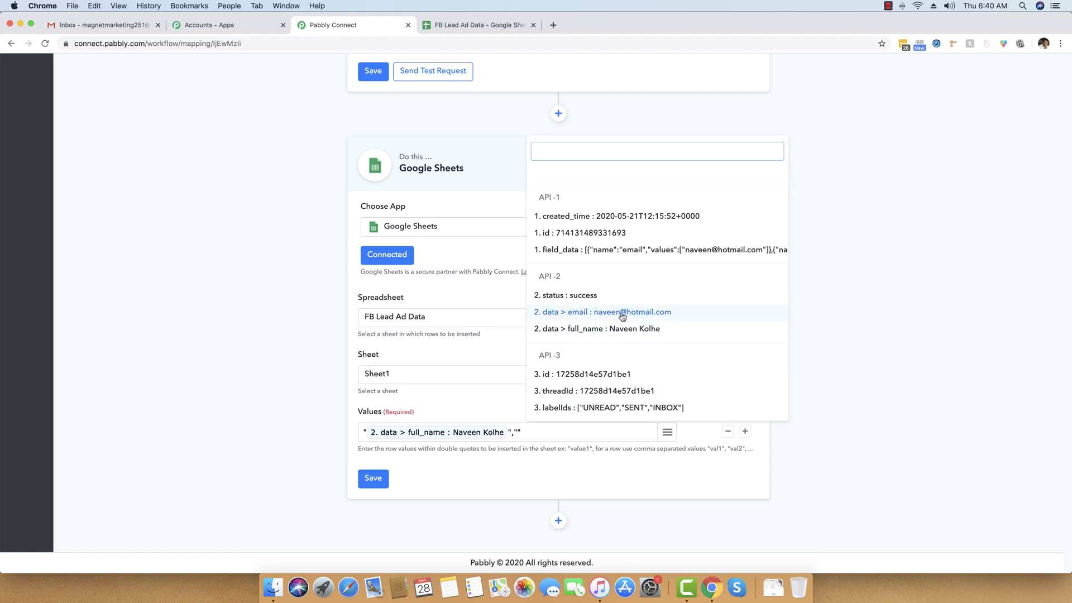
left_click(558, 312)
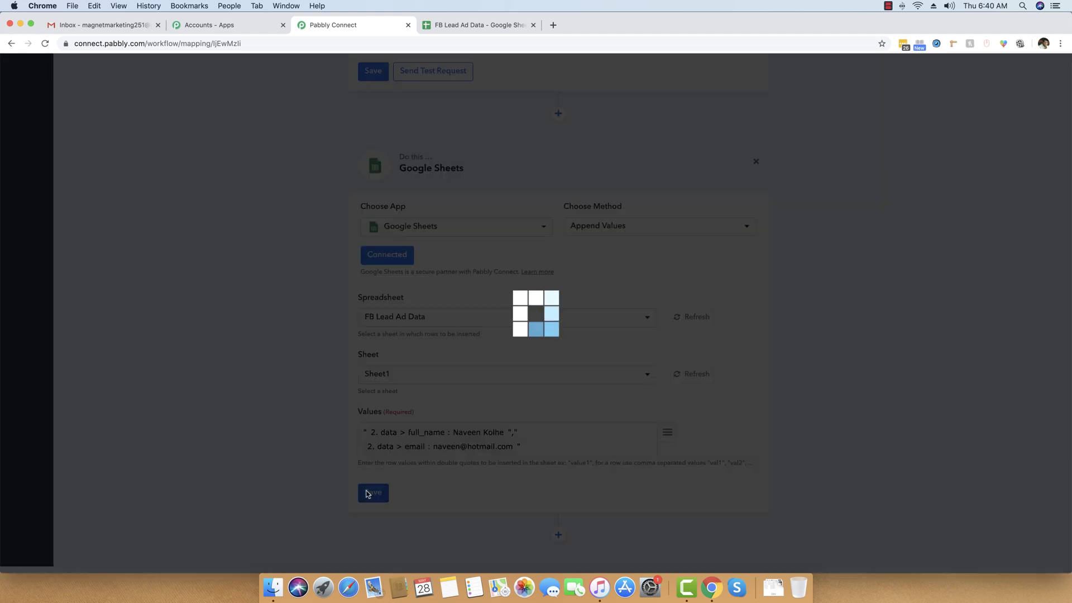
Step: Save the Sheets step, send a test request, and confirm the lead appended as row 2
left_click(372, 492)
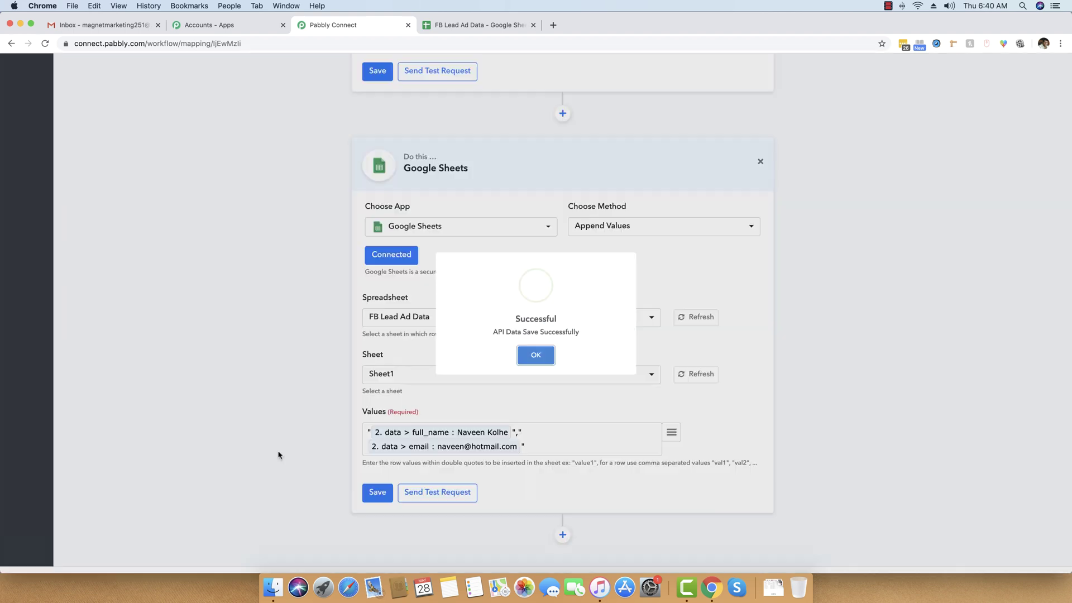
left_click(540, 357)
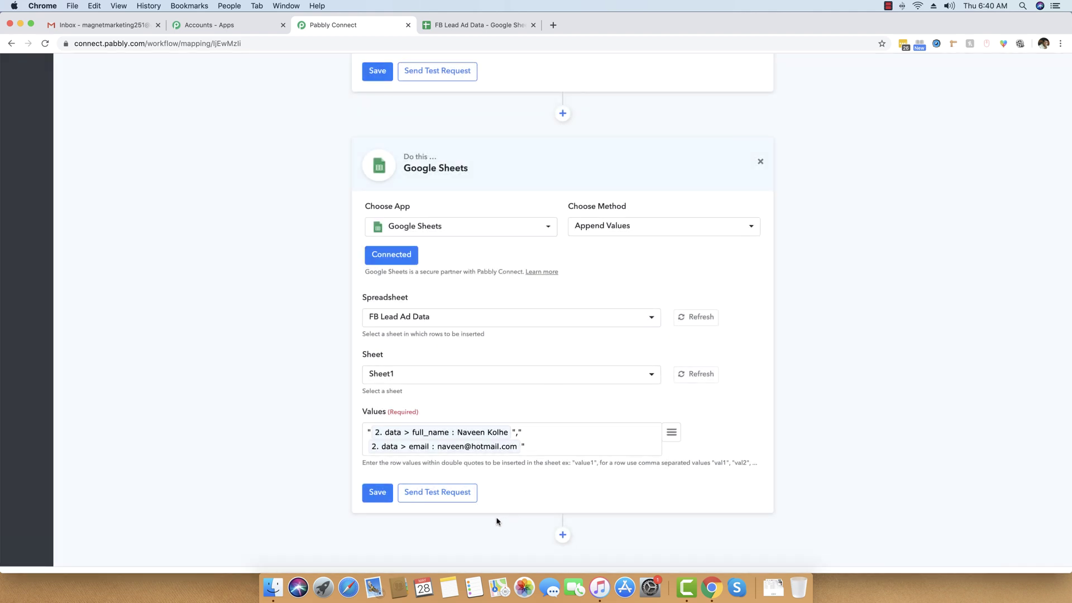
left_click(449, 498)
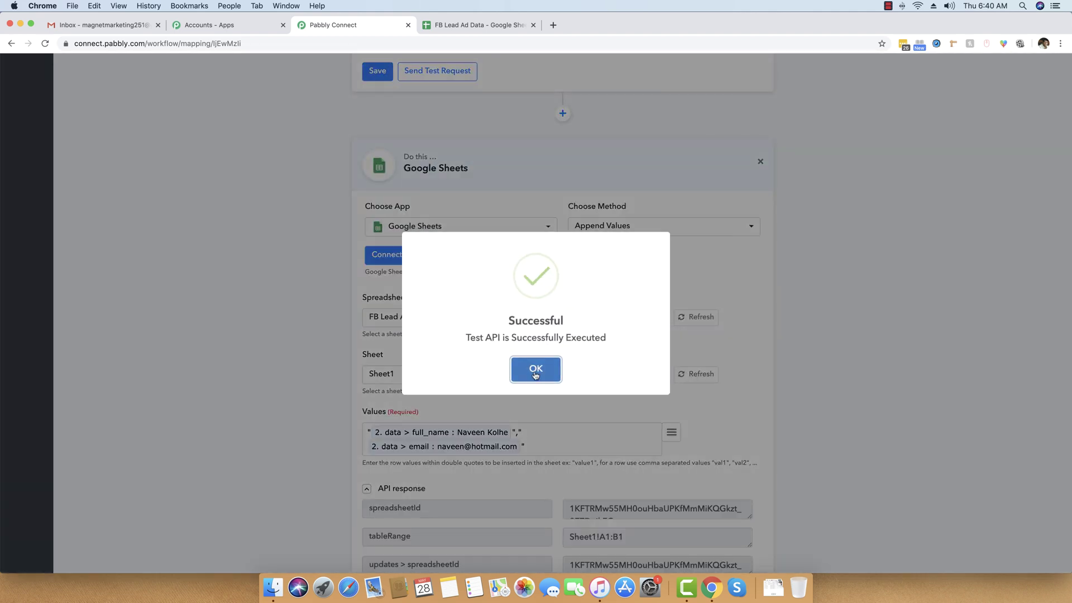
left_click(535, 375)
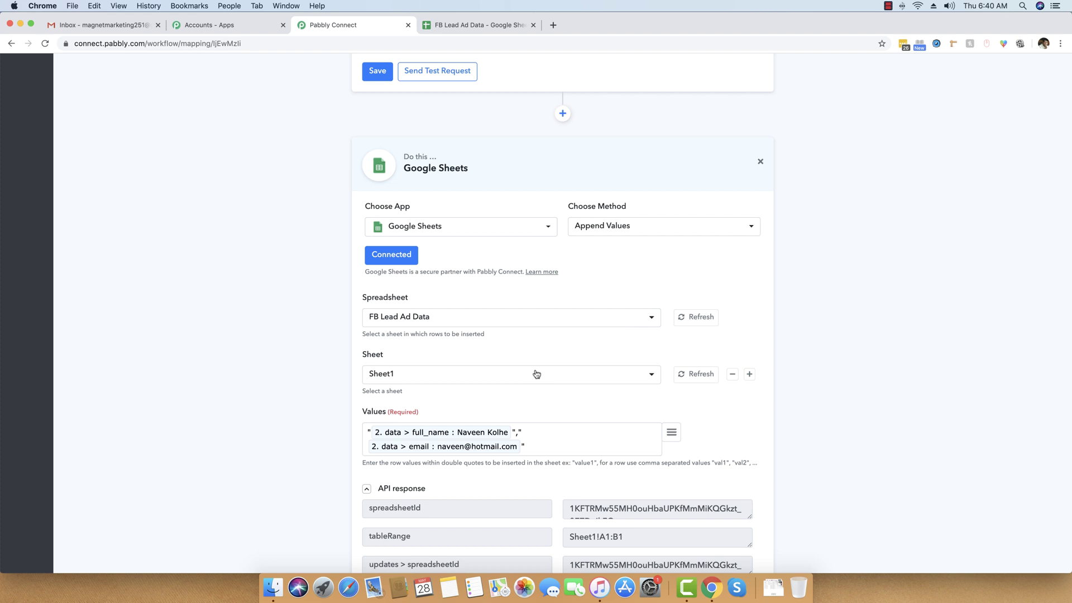
left_click(401, 489)
left_click(459, 26)
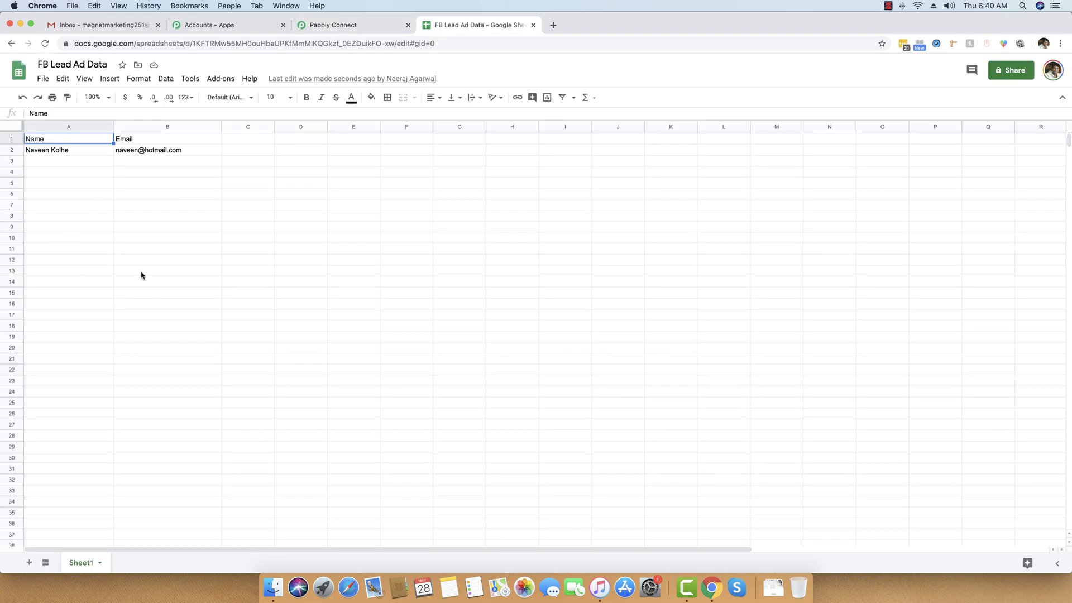
left_click(380, 24)
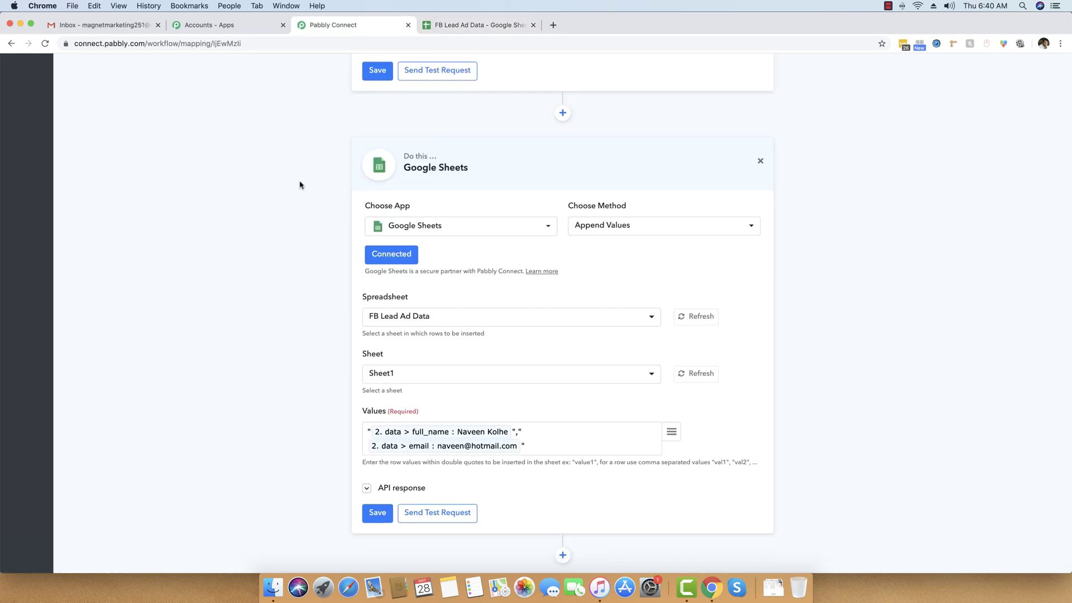
Step: Save the Google Sheets step again and collapse the trigger's sample response details
left_click(377, 475)
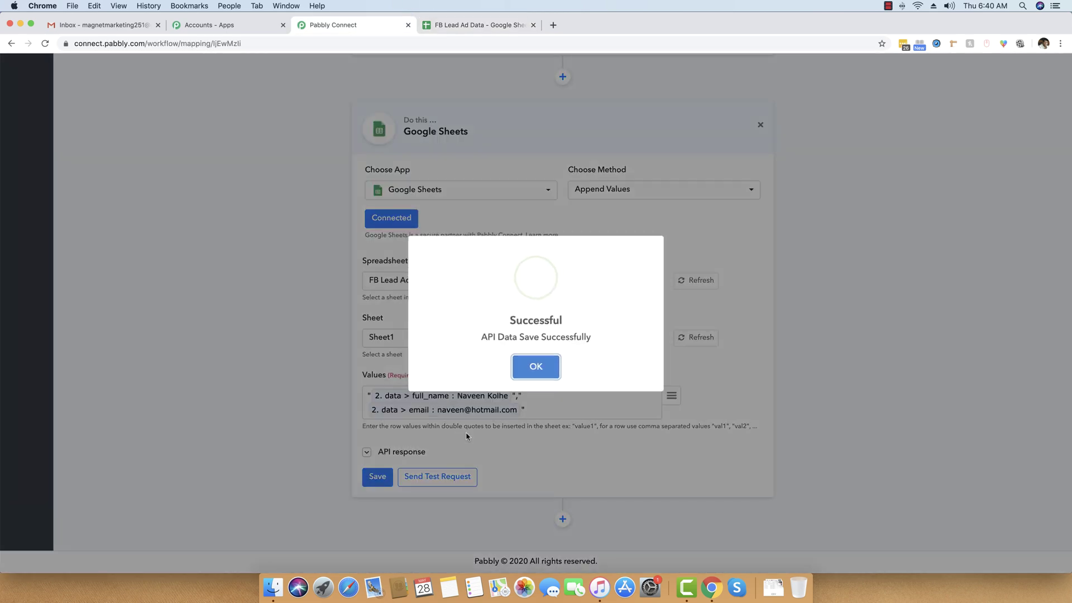
left_click(536, 370)
scroll(312, 346, "up", 20)
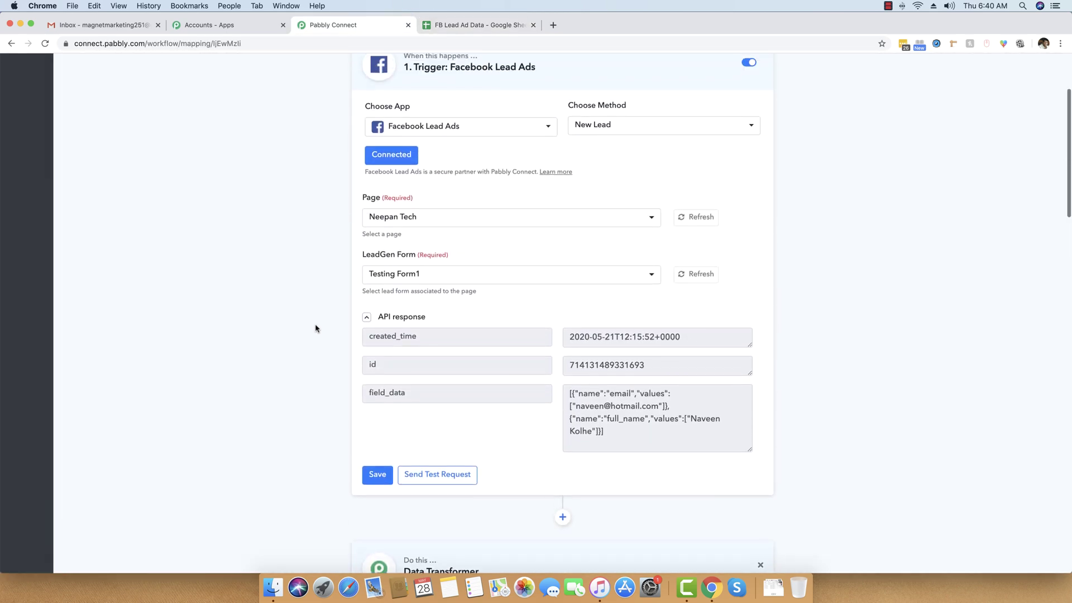
scroll(316, 328, "down", 3)
left_click(387, 378)
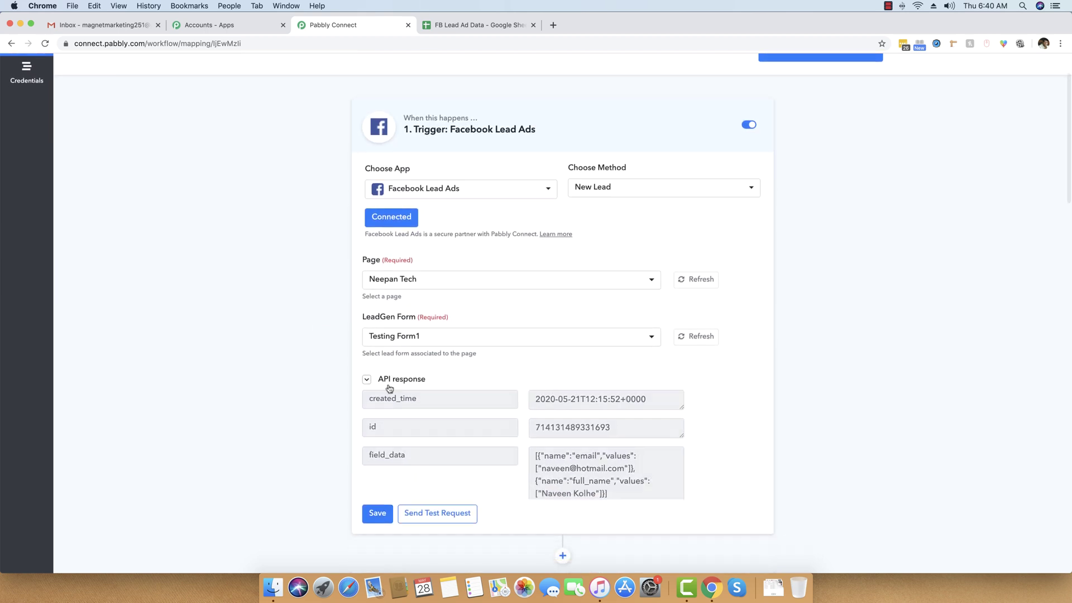
Step: Scroll through the workflow from the Facebook Lead Ads trigger down to the Google Sheets step
scroll(251, 241, "up", 1)
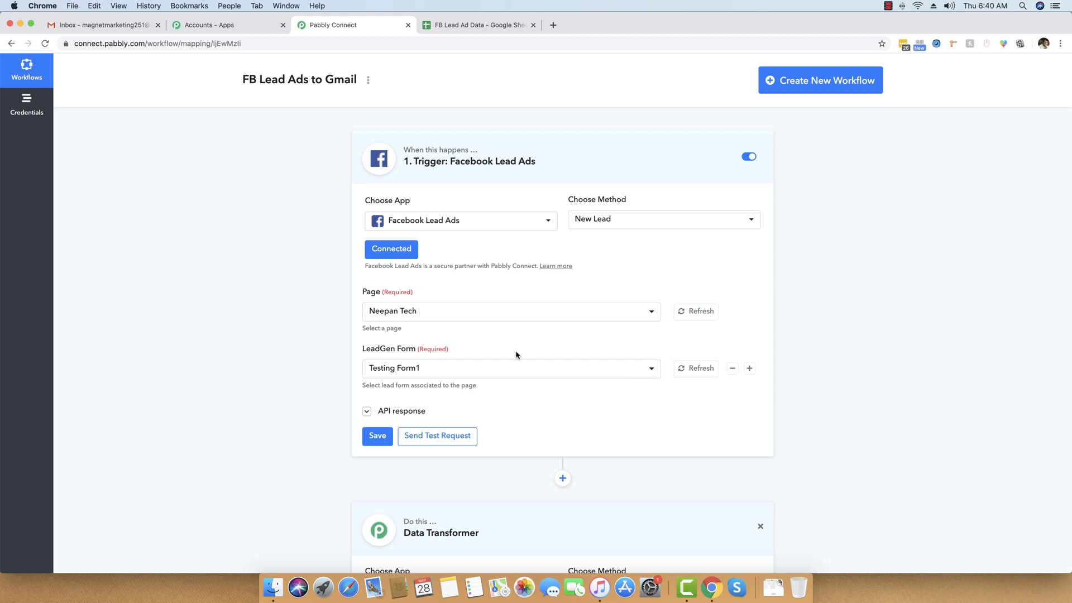
scroll(235, 384, "down", 5)
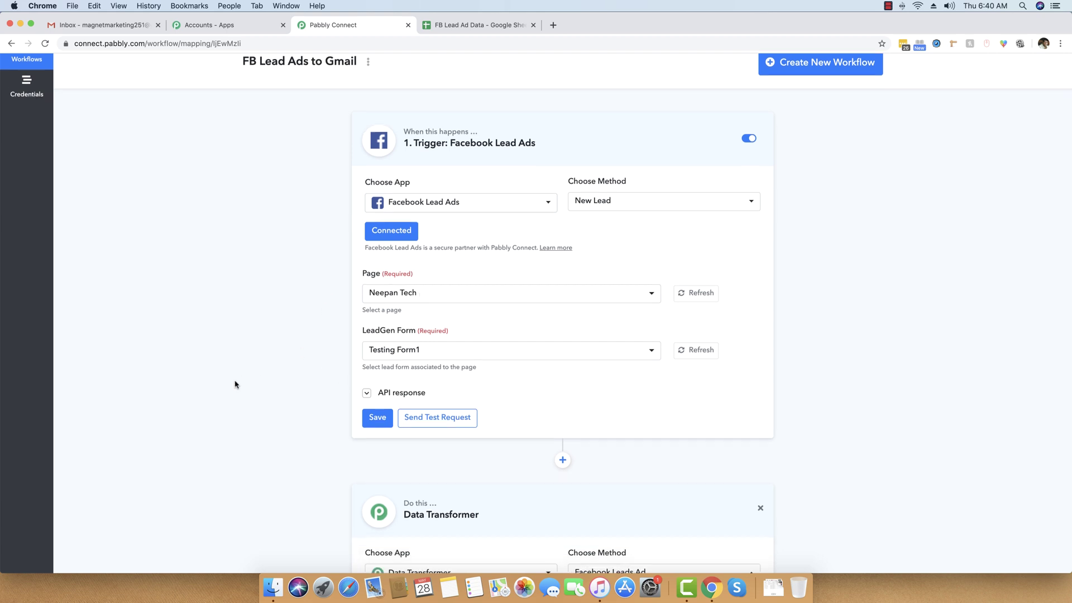
scroll(280, 383, "down", 1)
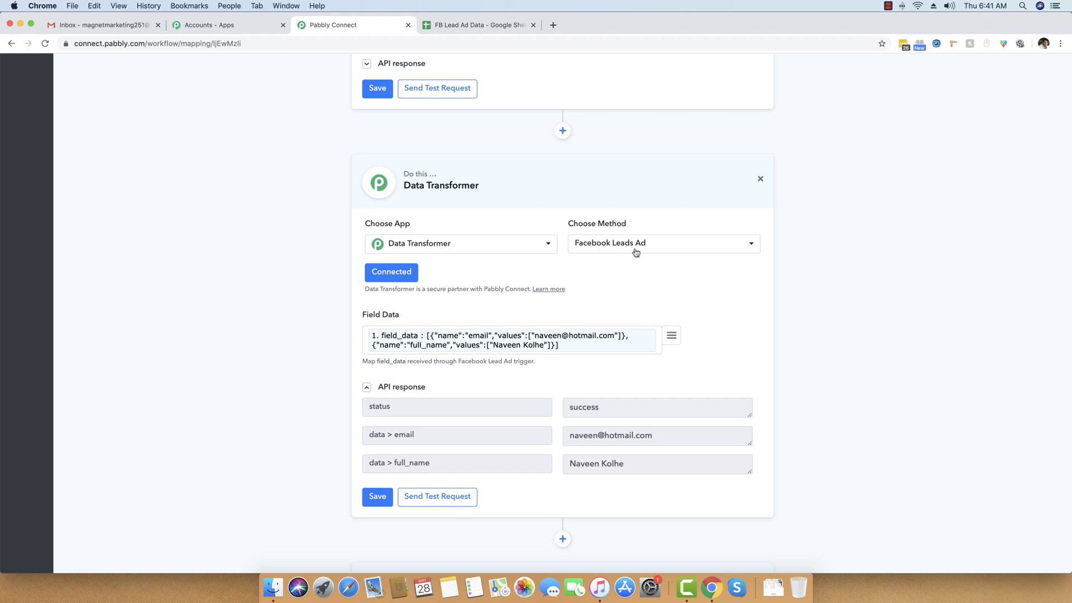
scroll(787, 335, "down", 10)
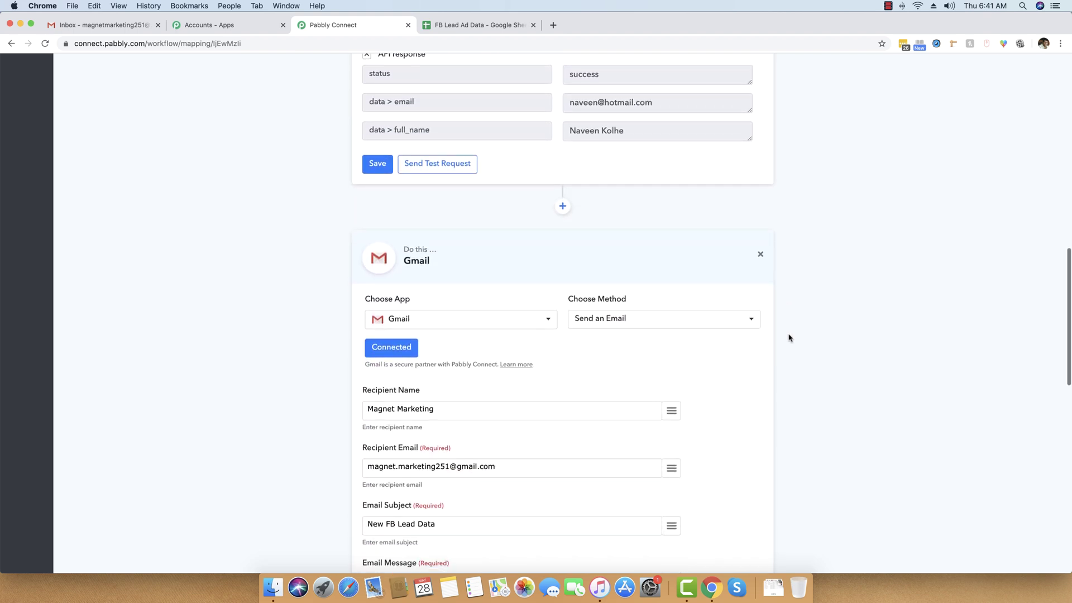
scroll(789, 338, "down", 1)
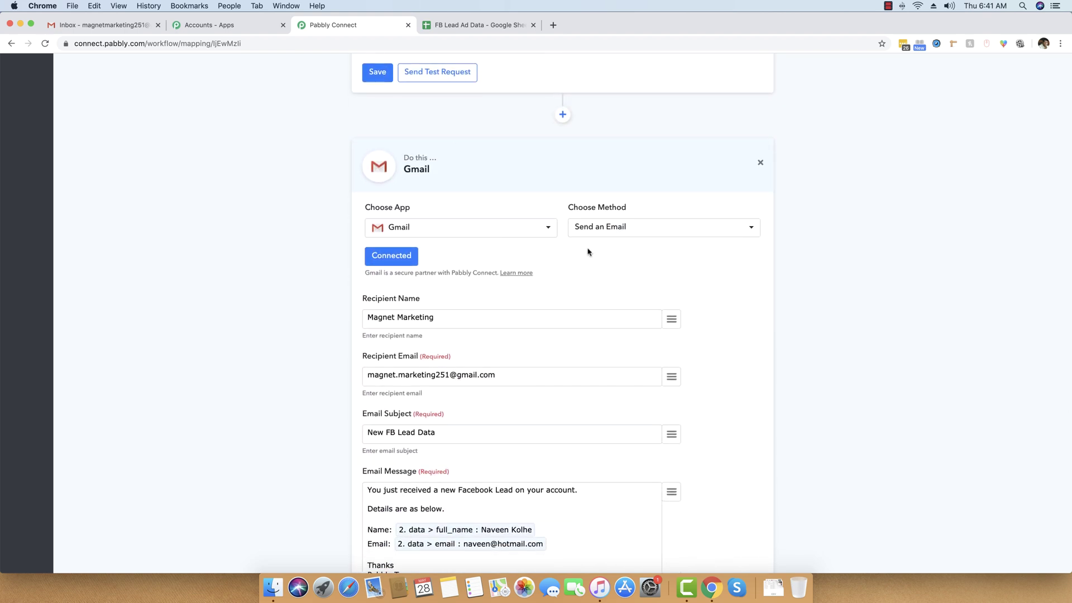
scroll(616, 267, "down", 4)
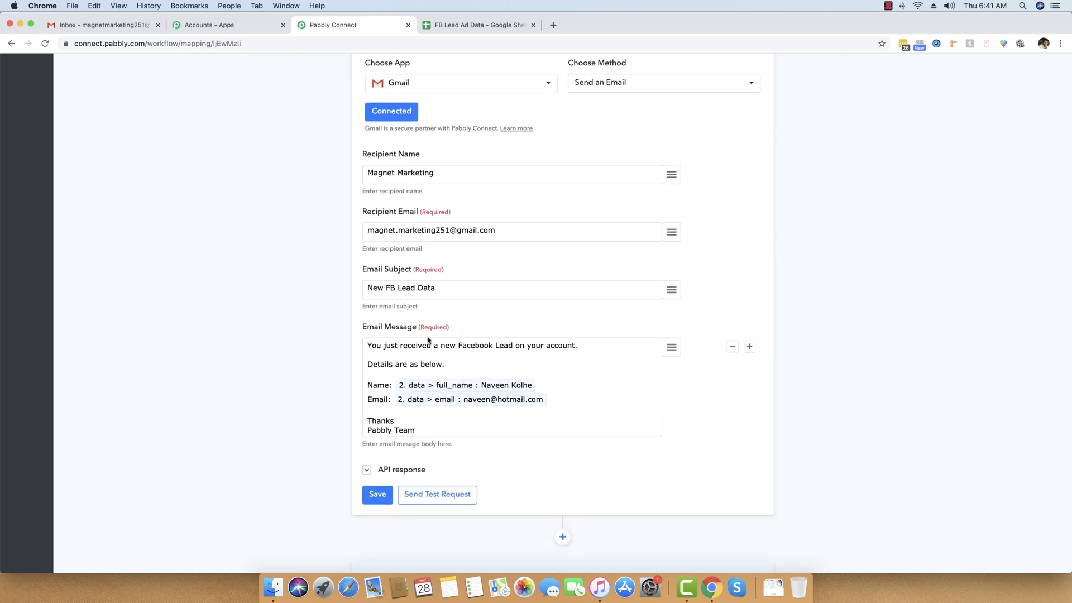
scroll(486, 423, "down", 8)
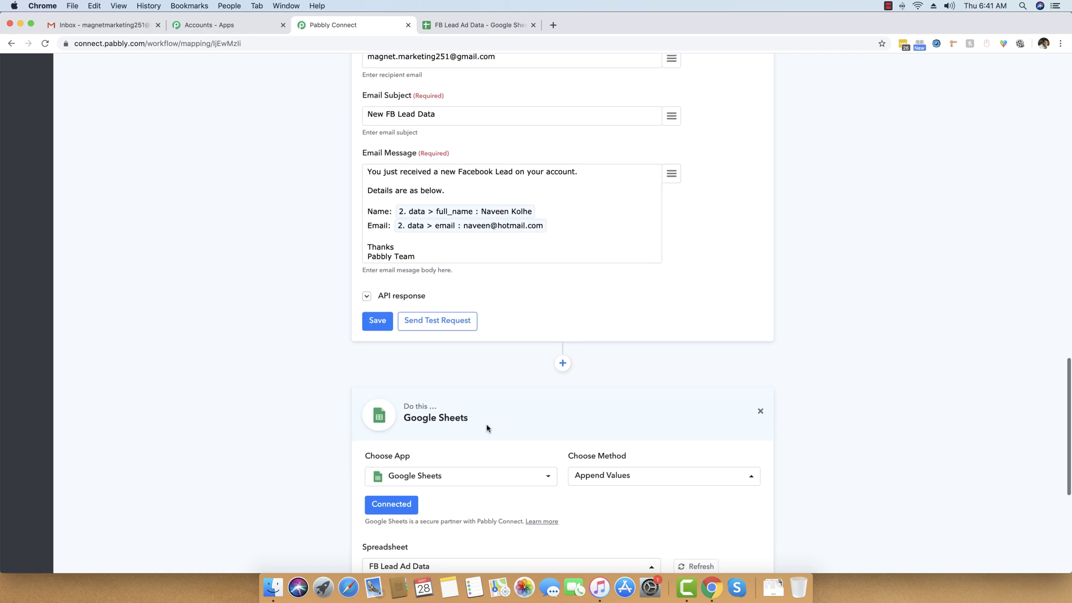
scroll(488, 427, "down", 4)
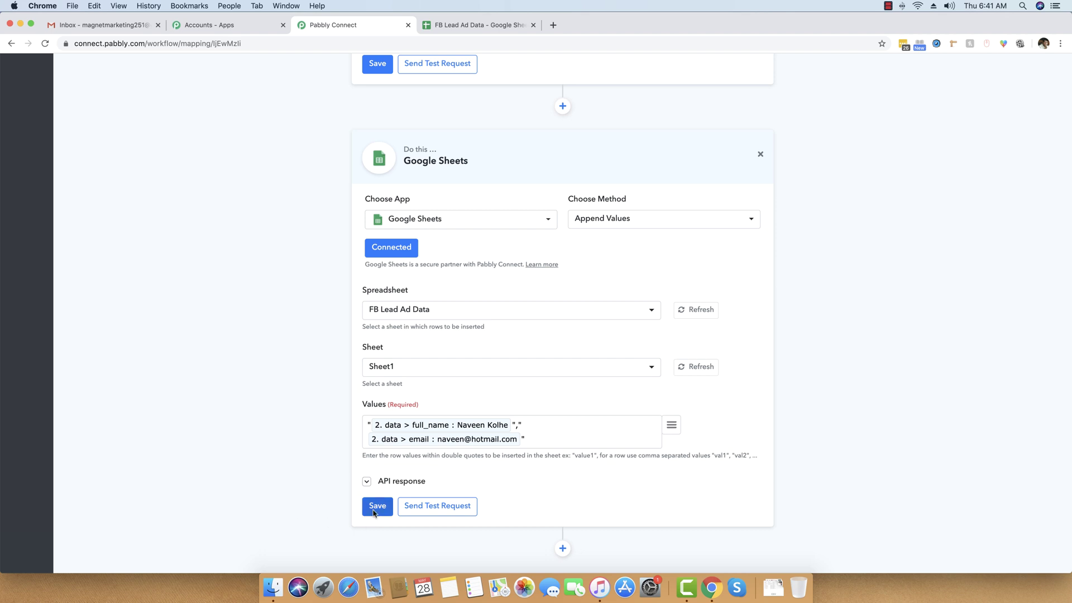
scroll(287, 479, "down", 1)
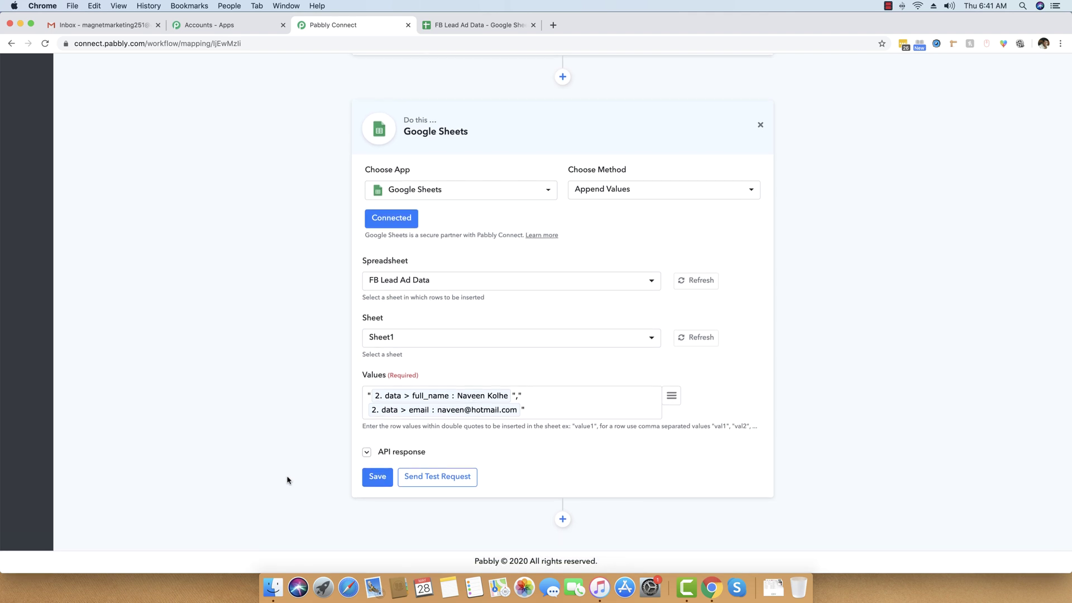